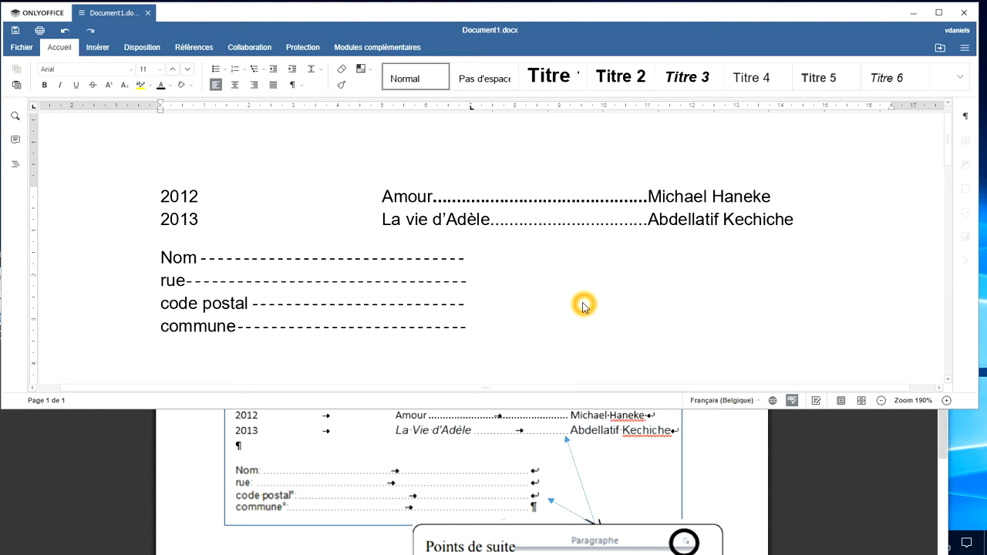
# Give the 7 cm tab stop of the Nom–commune block a dotted leader and add a new paragraph after the commune line.
pyautogui.rightClick(370, 271)
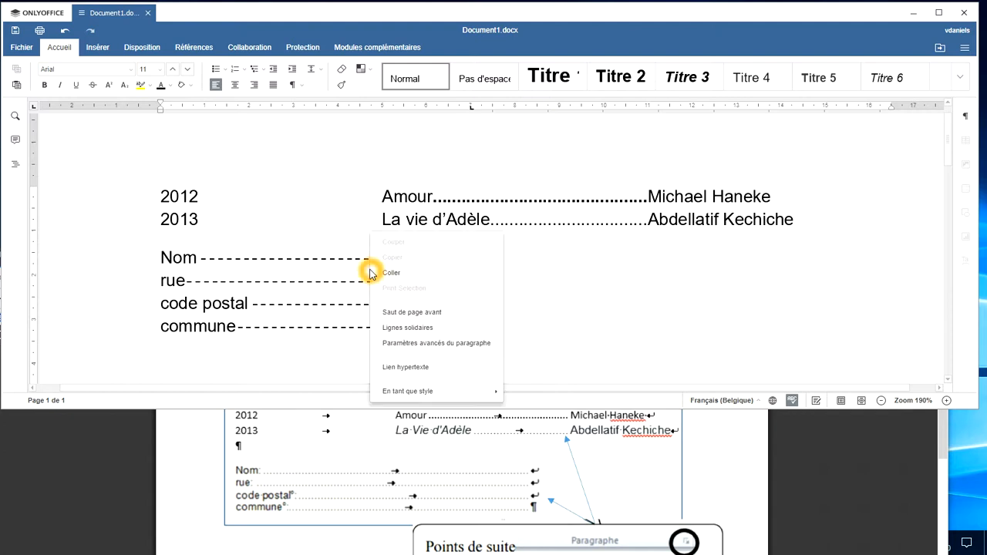
pyautogui.click(389, 344)
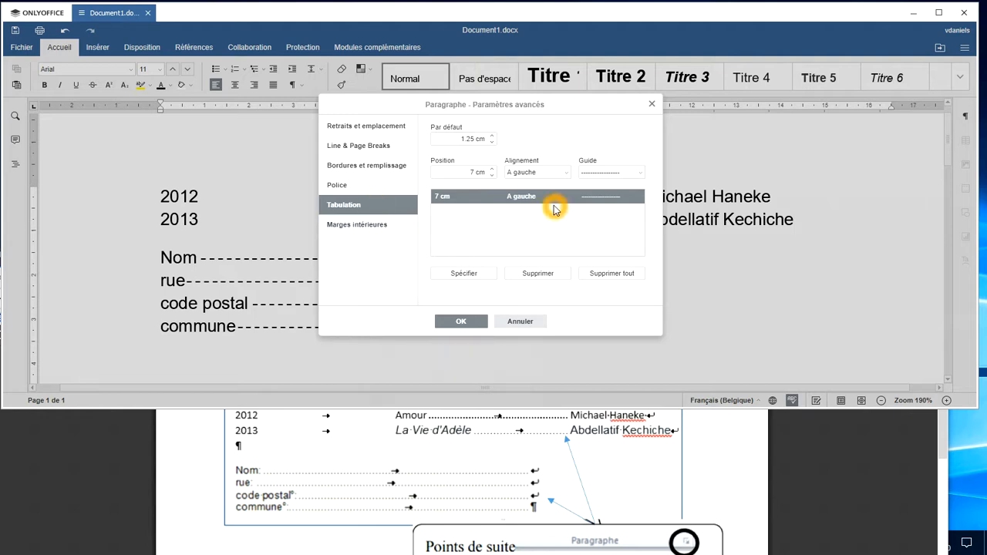
pyautogui.click(618, 172)
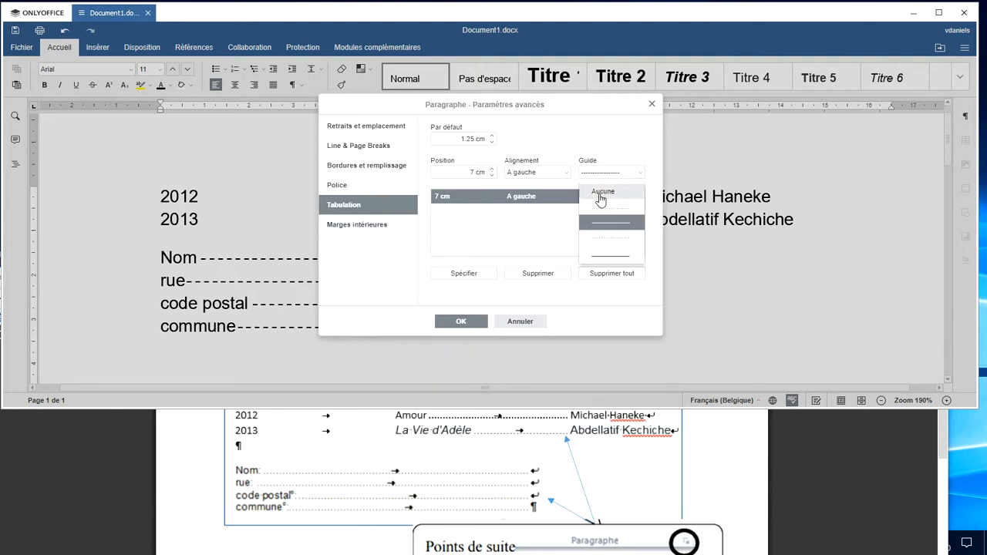
pyautogui.click(599, 207)
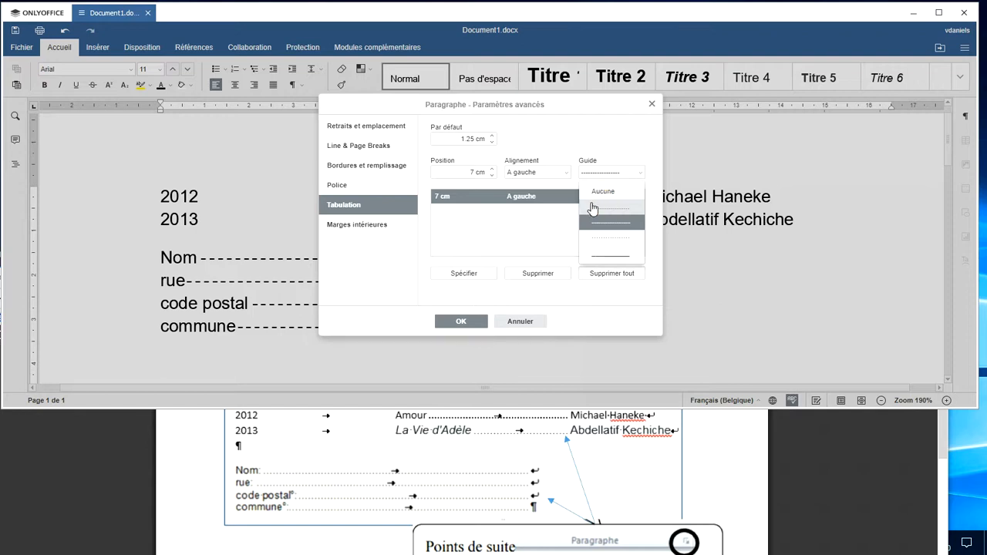
pyautogui.click(586, 210)
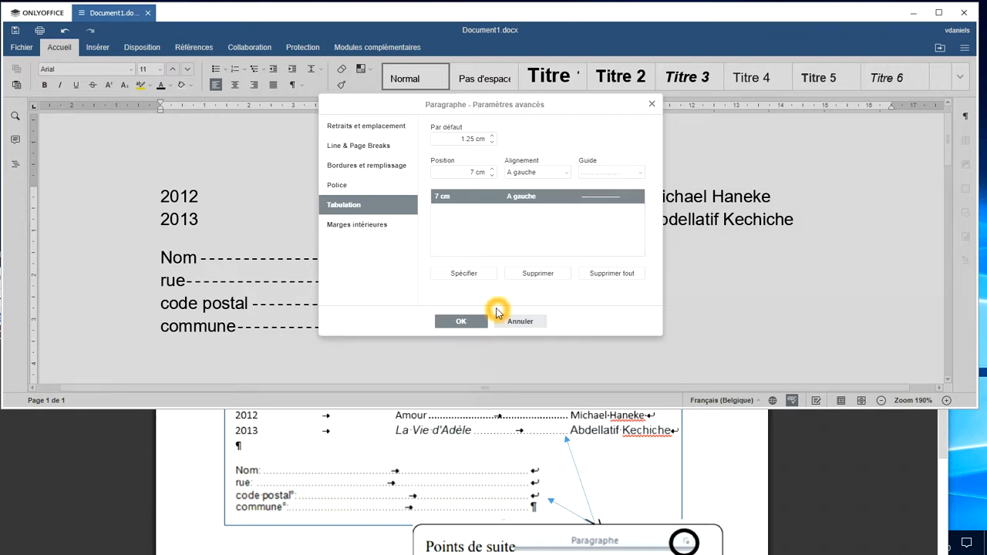
pyautogui.click(465, 278)
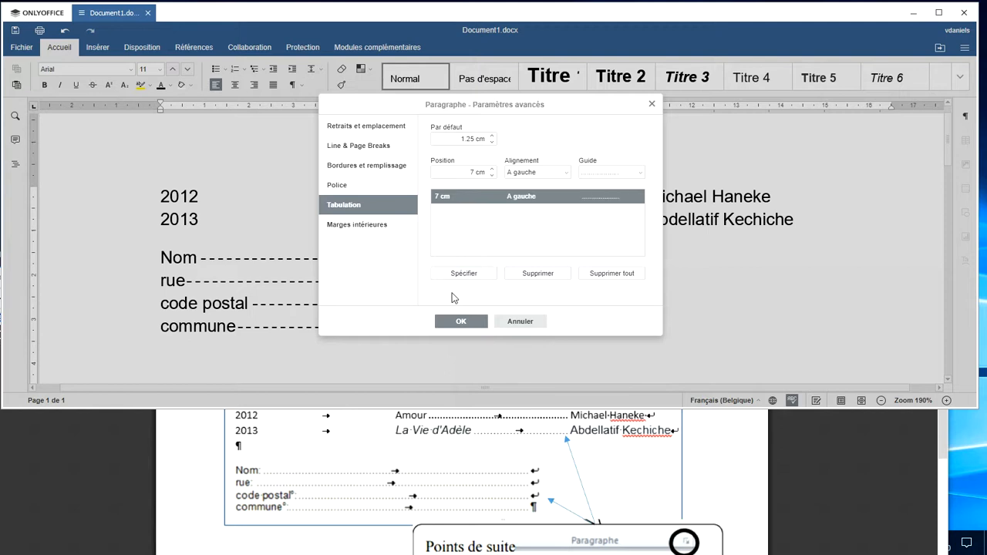
pyautogui.click(451, 321)
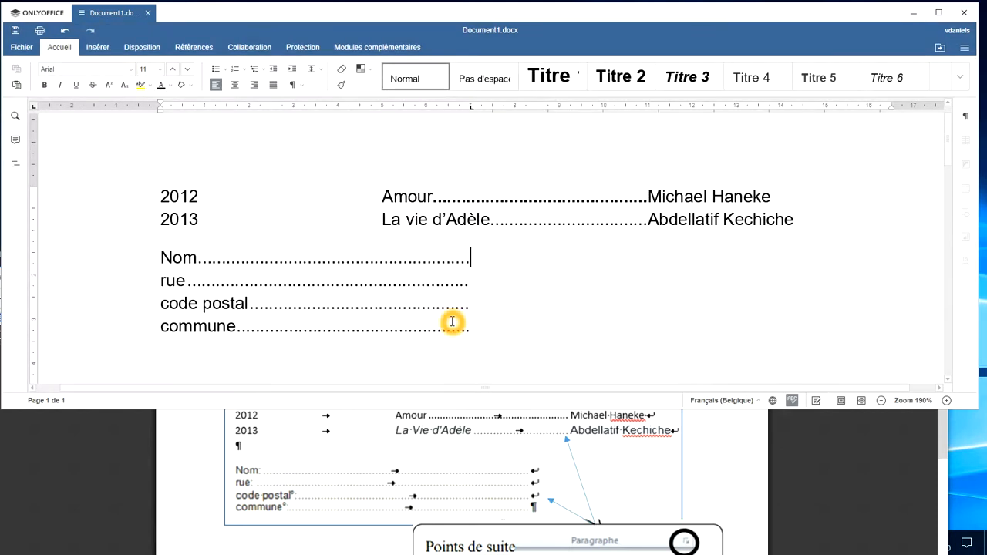
pyautogui.click(486, 324)
pyautogui.press('Return')
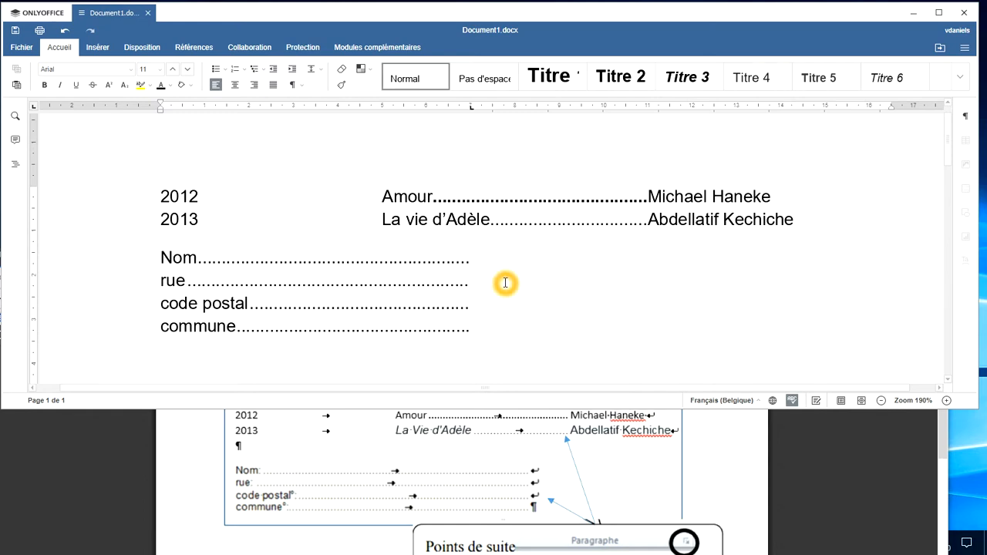
# Switch to the exercise PDF in the browser and examine the leaders in the two film lines under "Autres exercices".
pyautogui.click(541, 441)
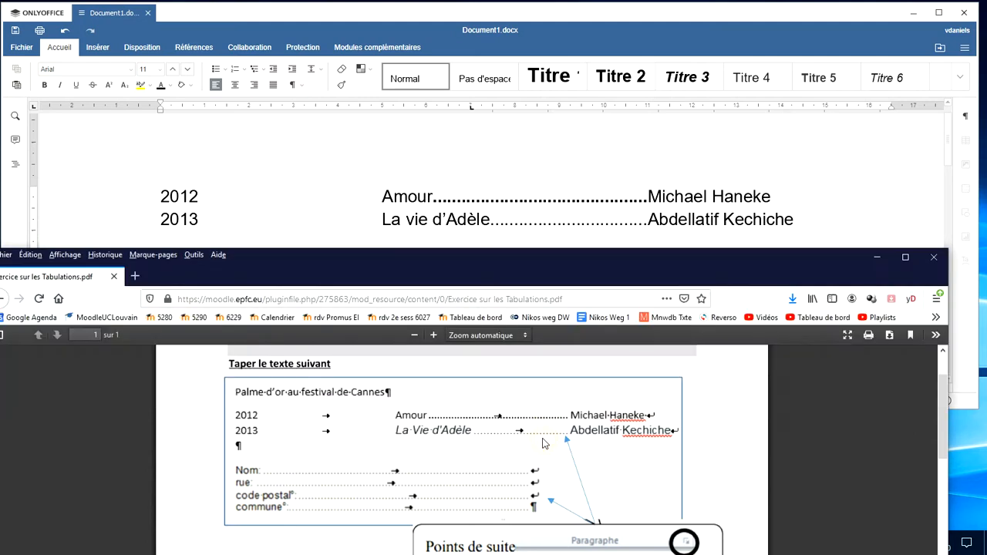
pyautogui.scroll(-3, 543, 443)
pyautogui.scroll(-3, 542, 442)
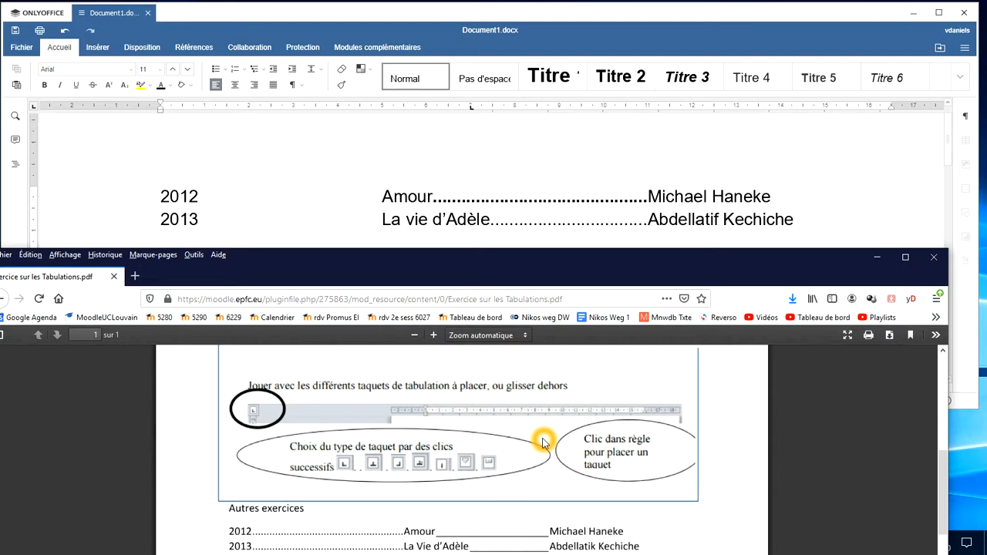
pyautogui.scroll(-3, 542, 442)
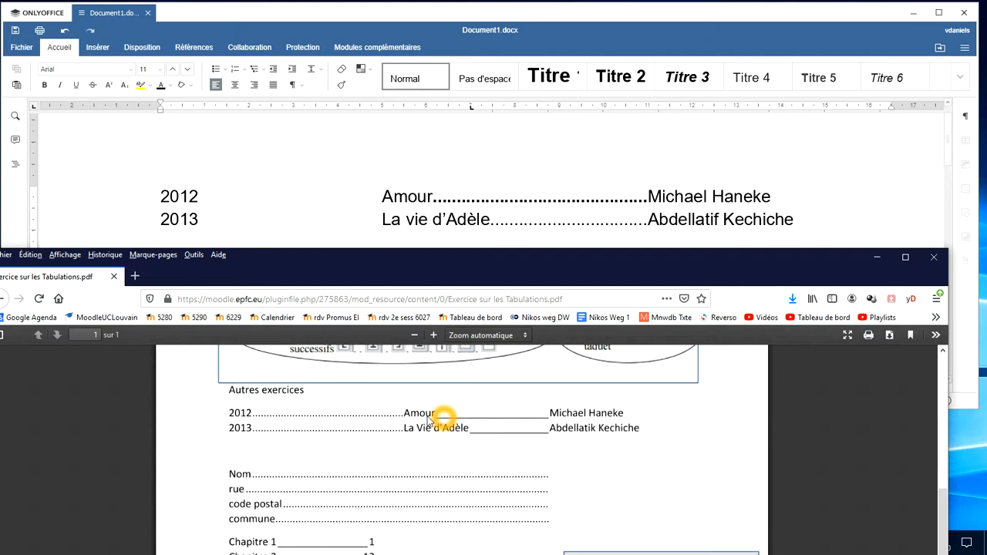
pyautogui.click(373, 408)
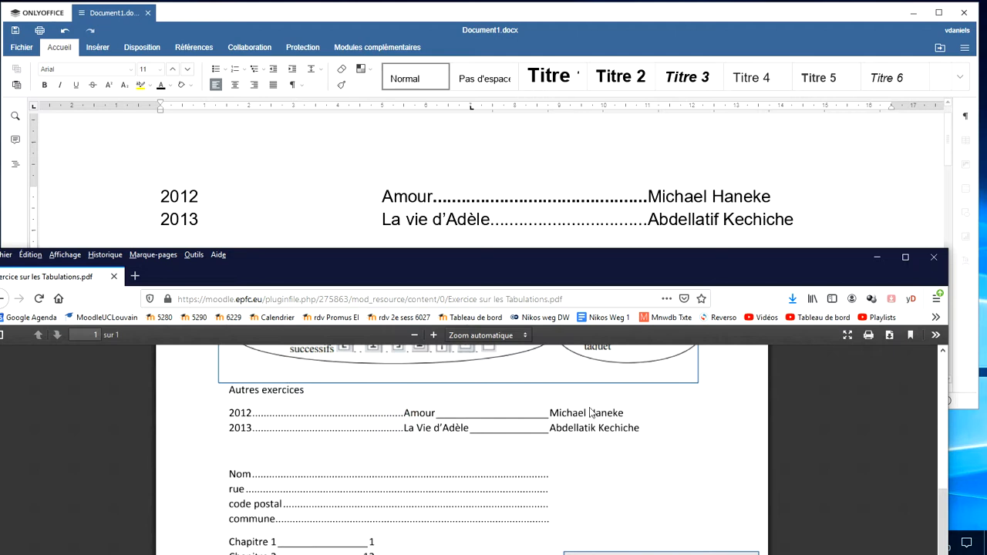
pyautogui.click(556, 447)
pyautogui.click(548, 423)
pyautogui.click(545, 433)
# Examine the exercise sheet's chapter list and company details to see how their columns are aligned and which leaders they use.
pyautogui.scroll(-2, 548, 447)
pyautogui.click(550, 451)
pyautogui.scroll(-2, 551, 451)
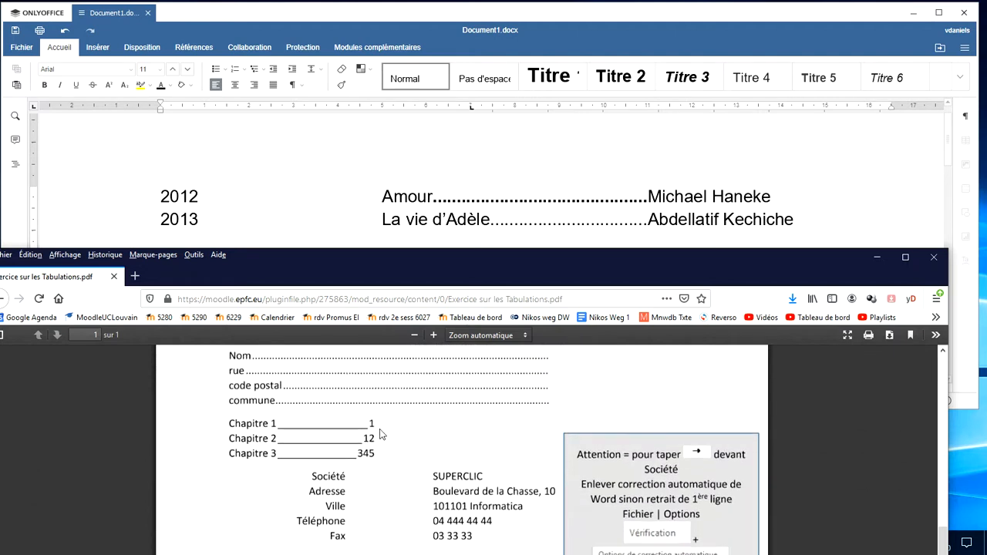
pyautogui.click(313, 422)
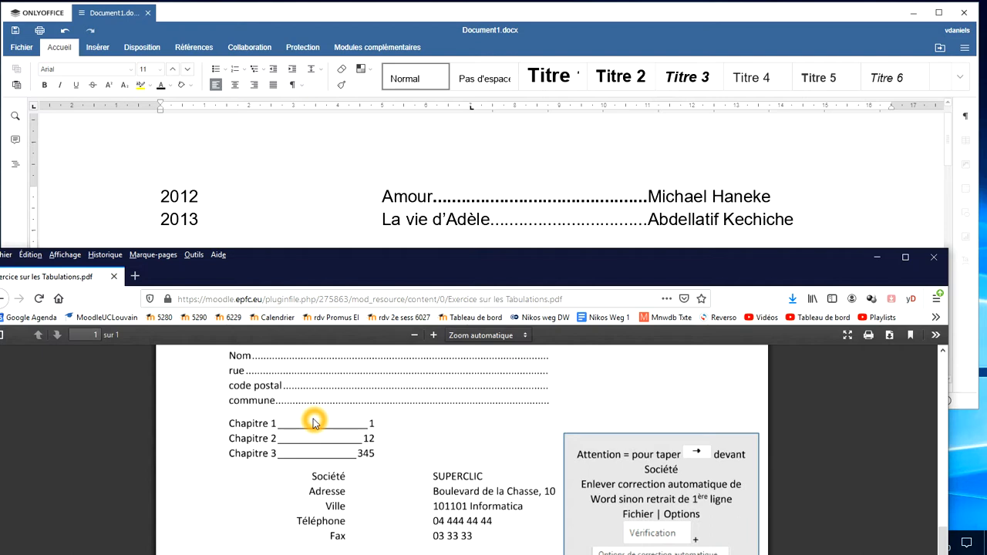
pyautogui.click(380, 451)
pyautogui.click(374, 471)
pyautogui.click(371, 479)
pyautogui.scroll(-2, 370, 479)
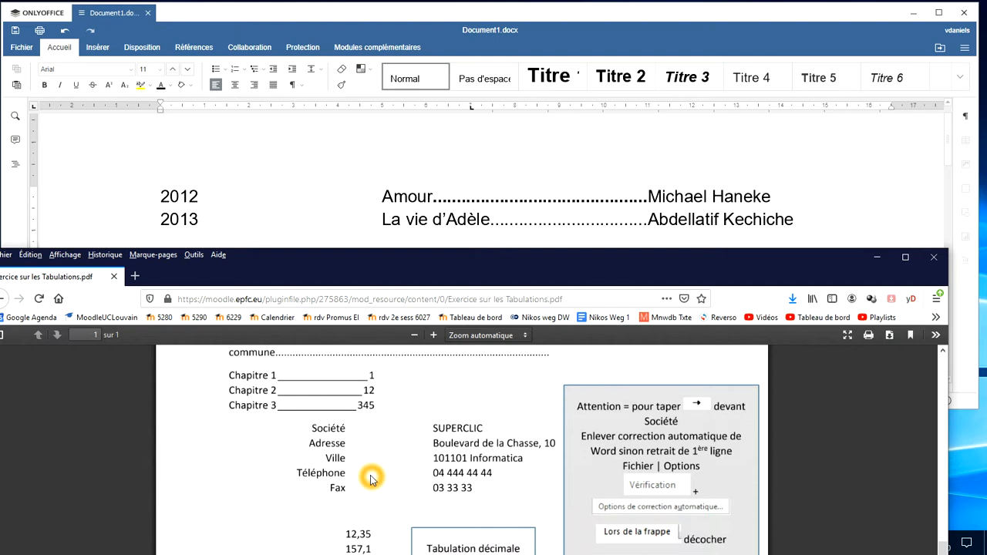
pyautogui.scroll(2, 370, 479)
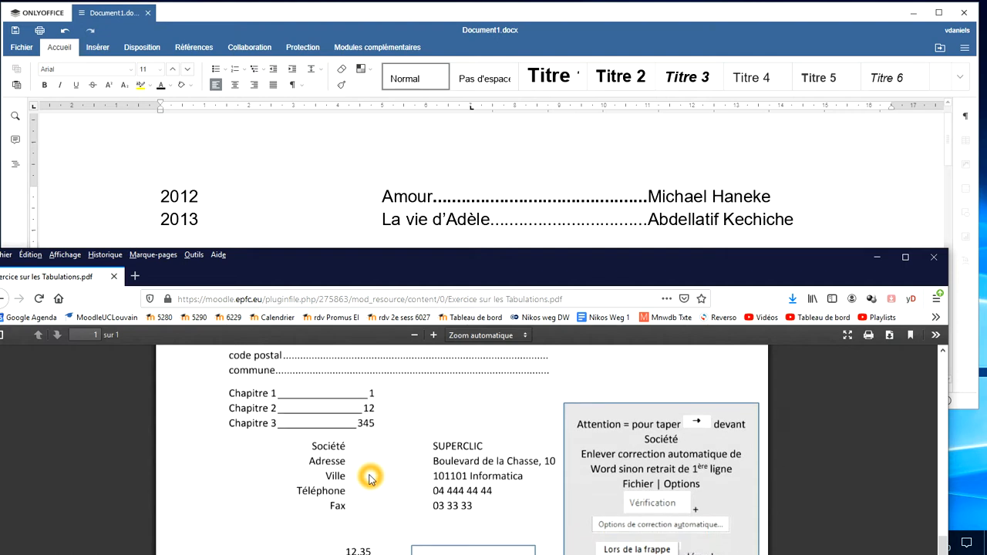
pyautogui.click(326, 437)
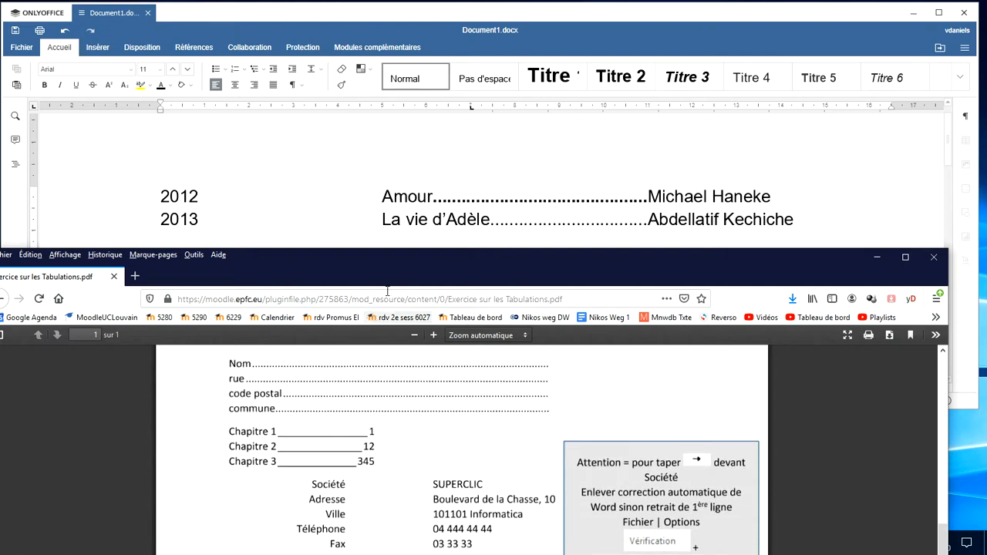
# Return to Document1.docx in ONLYOFFICE and enter "Chapitre 1" followed by a tab below the commune line.
pyautogui.click(368, 232)
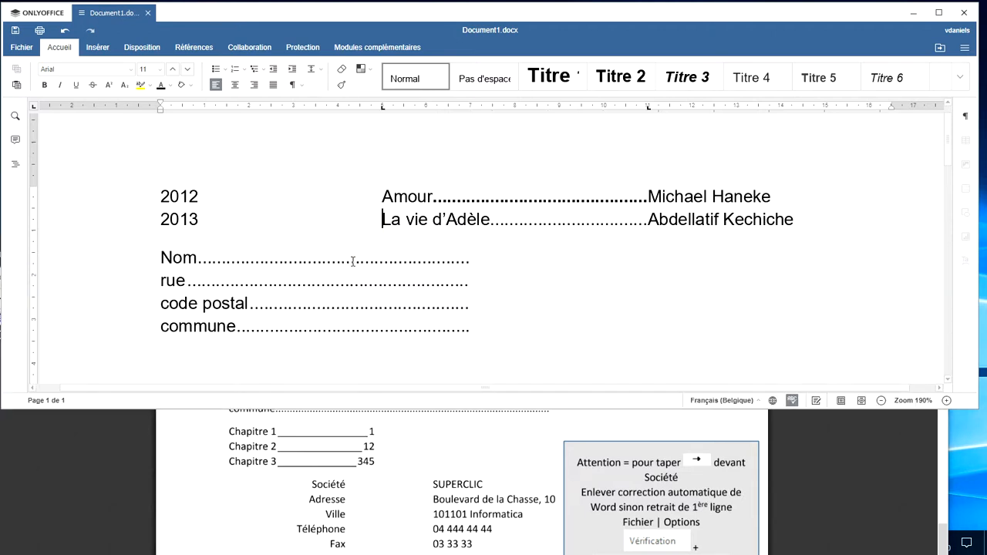
pyautogui.click(388, 358)
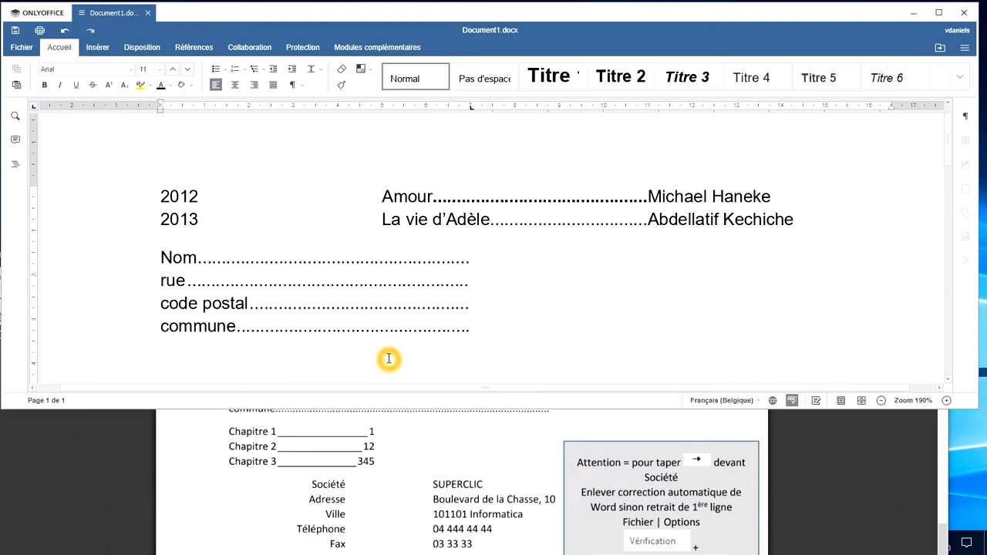
pyautogui.write('Chapitre 1...............................................')
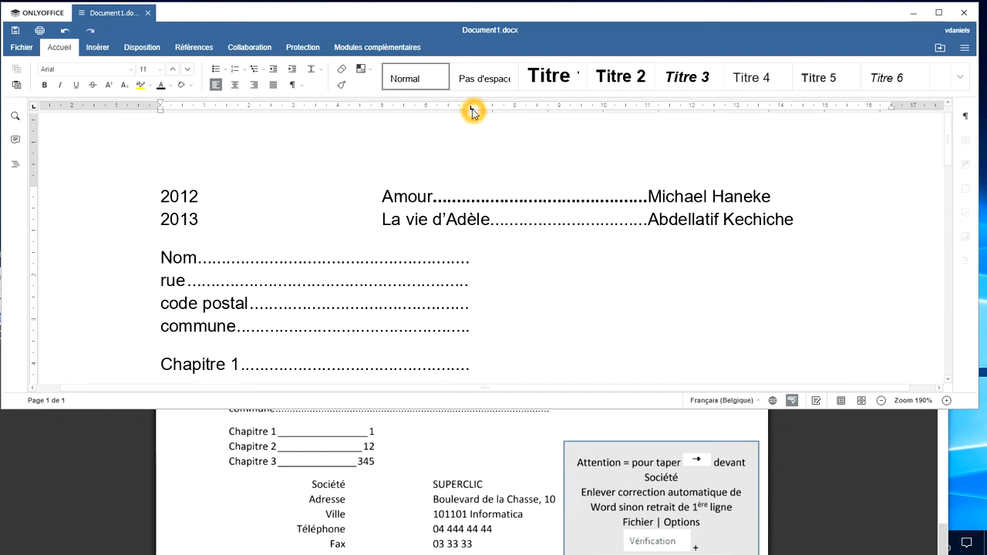
# Replace the paragraph's 7 cm tab stop with a left tab at 4 cm, and enter 1 as the number for Chapitre 1.
pyautogui.moveTo(472, 112); pyautogui.dragTo(472, 126)
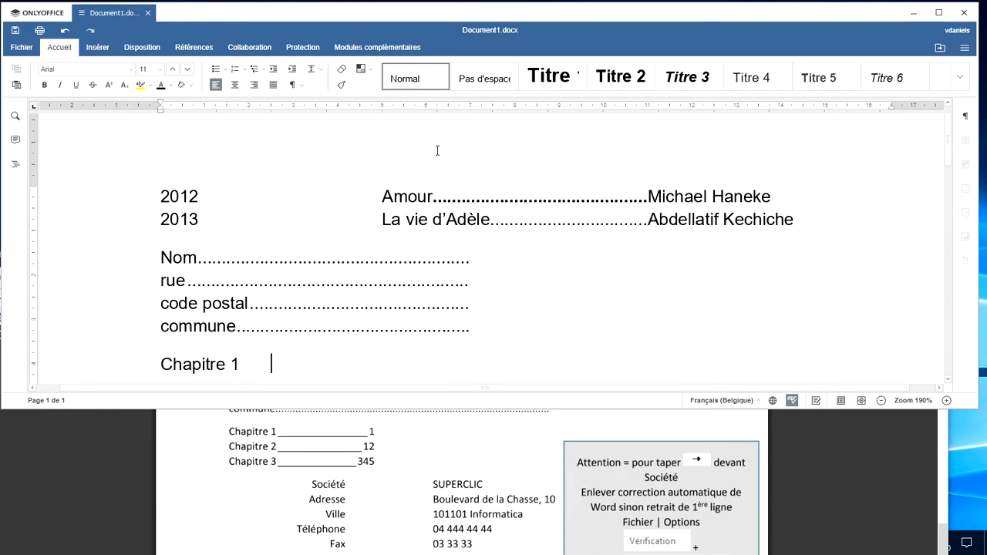
pyautogui.click(340, 108)
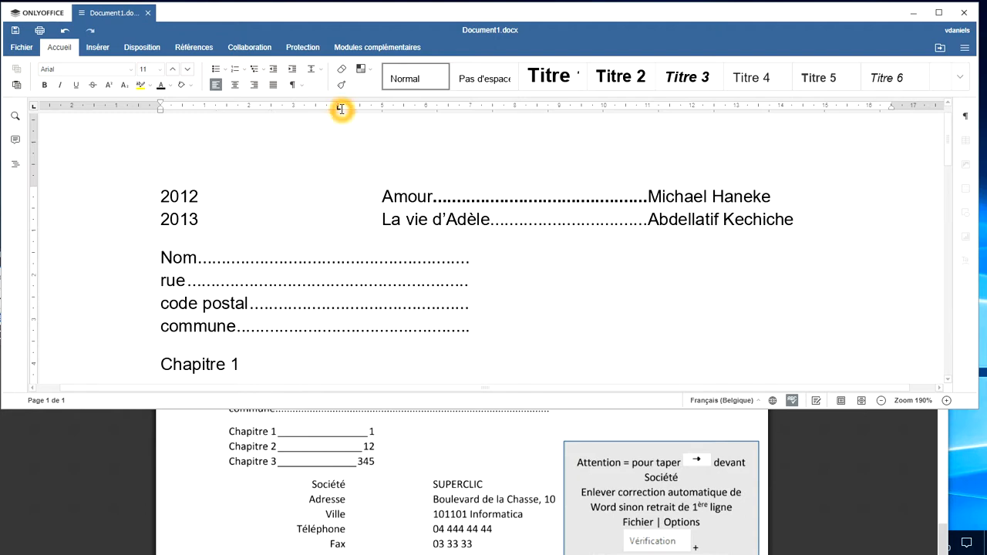
pyautogui.write('1')
pyautogui.press('Return')
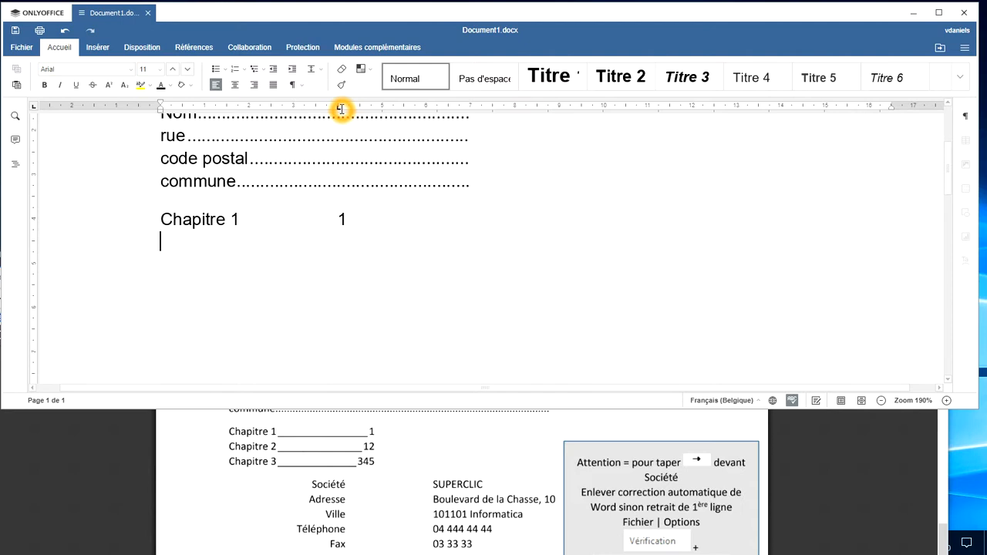
# Add the line "Chapitre 2" below Chapitre 1 with the number 12 aligned at the tab stop.
pyautogui.write('Chapitr e 2')
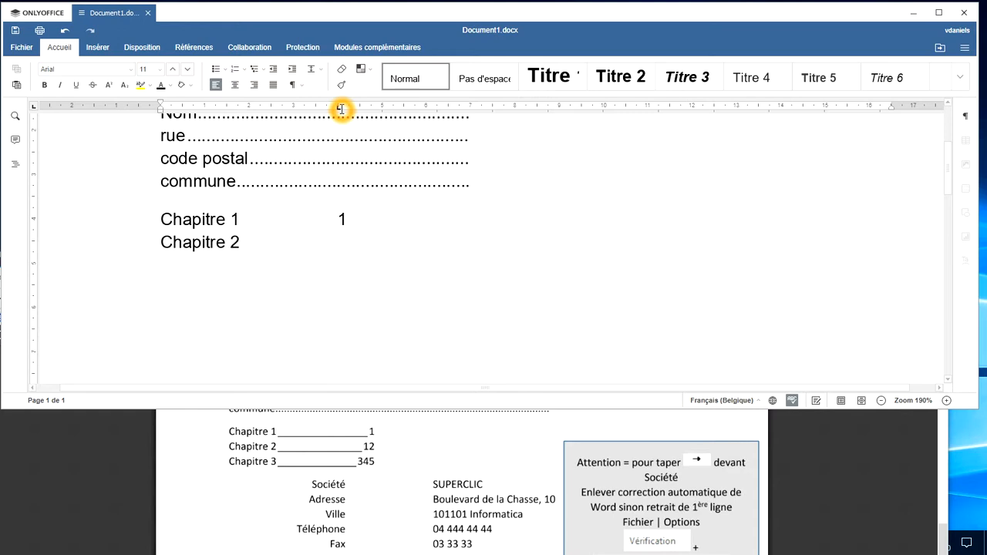
pyautogui.press('Return')
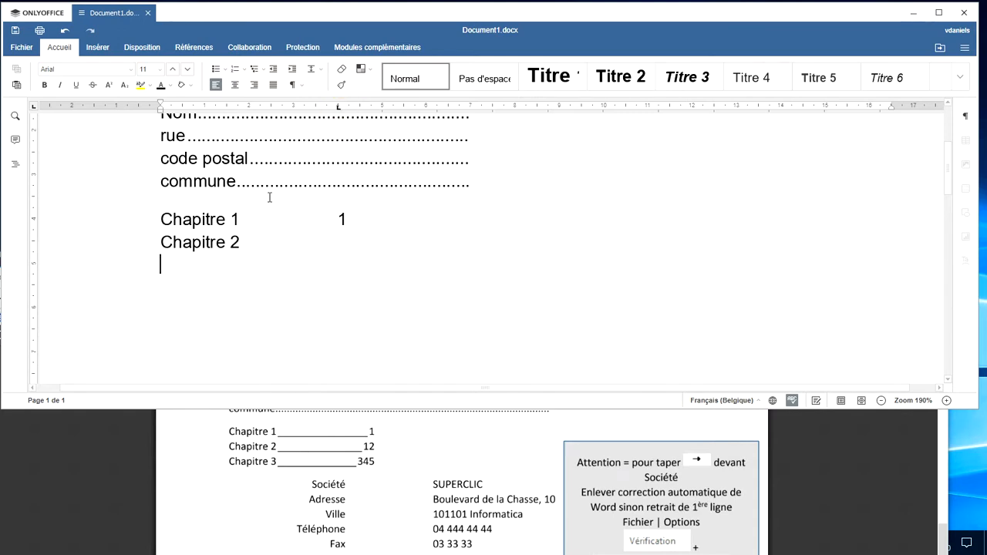
pyautogui.click(254, 242)
pyautogui.click(251, 243)
pyautogui.press('Tab')
pyautogui.write('12')
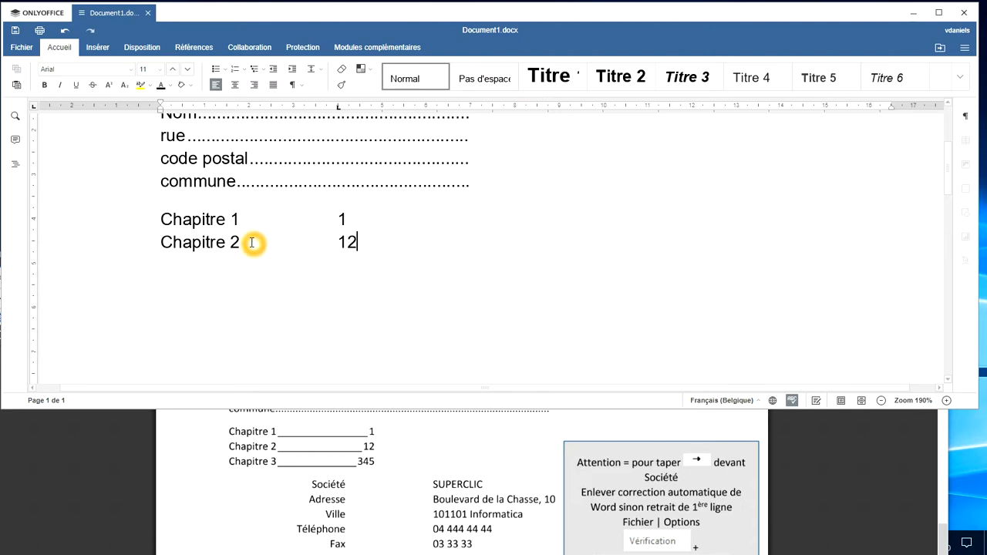
# Show the nonprinting characters and add the line "Chapitre 3" with the number 345 aligned at the tab stop.
pyautogui.press('Return')
pyautogui.write('Chapitre 3')
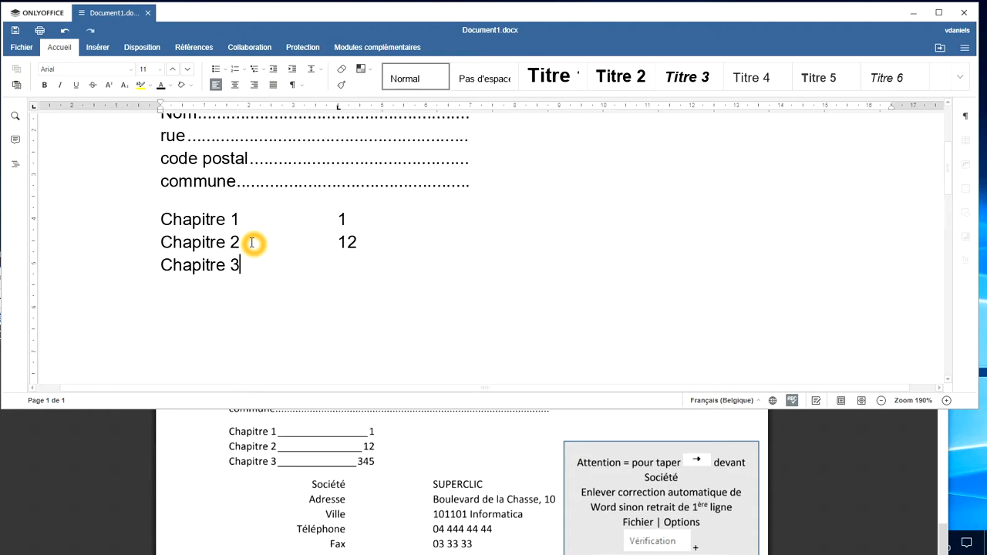
pyautogui.click(291, 85)
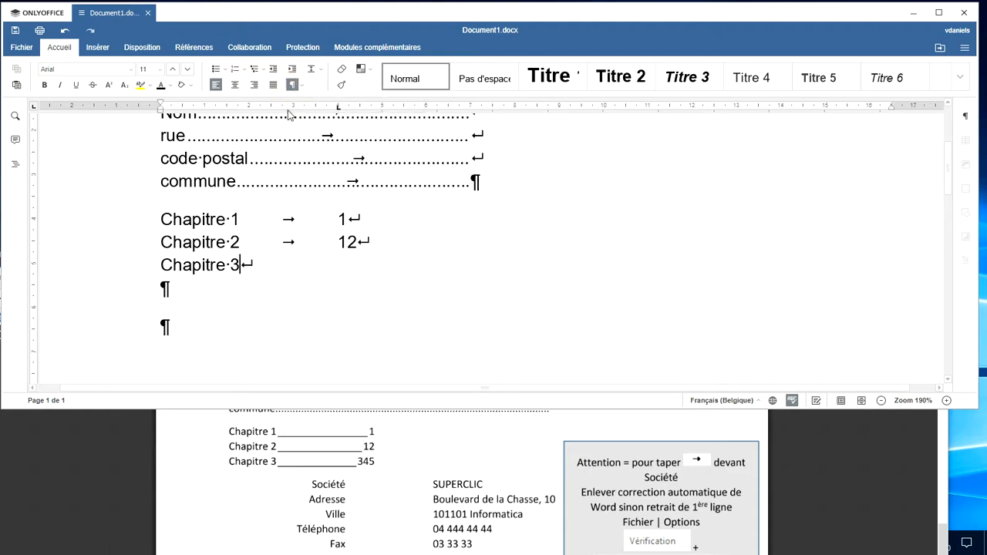
pyautogui.press('Tab')
pyautogui.write('345')
# Compare the chapter numbers with the exercise's alignment and remove the left tab stop at 4 cm from the chapter list.
pyautogui.click(371, 435)
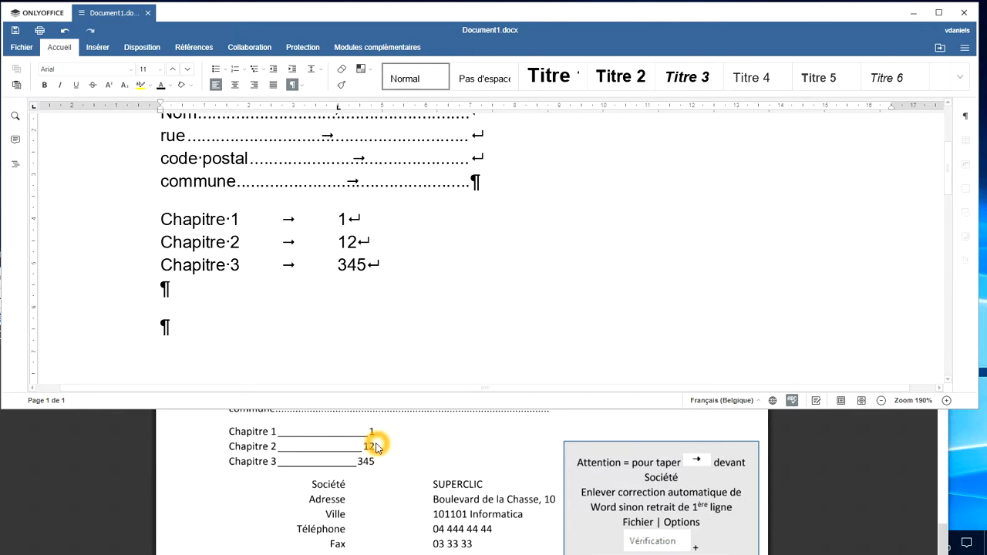
pyautogui.click(374, 462)
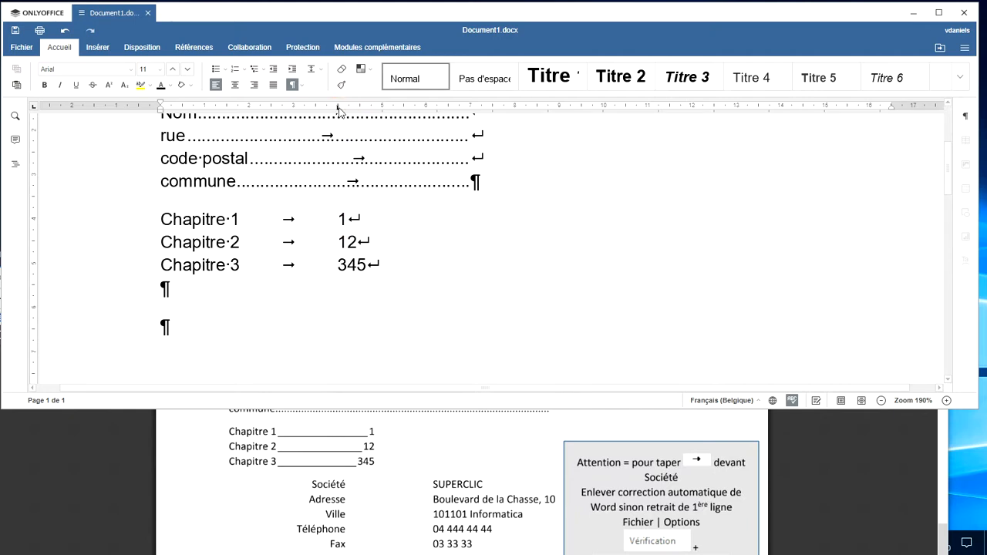
pyautogui.moveTo(338, 110); pyautogui.dragTo(338, 110)
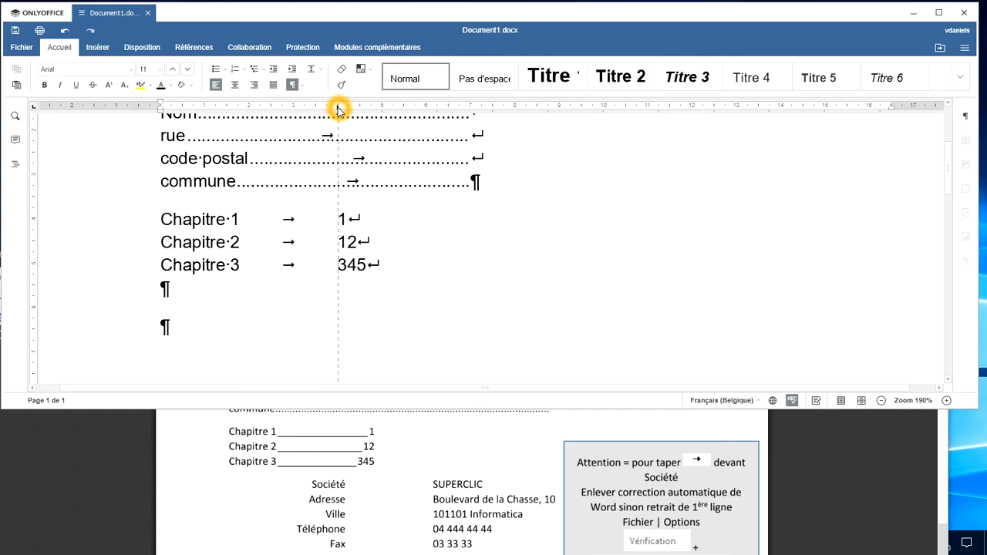
pyautogui.moveTo(338, 108); pyautogui.dragTo(386, 196)
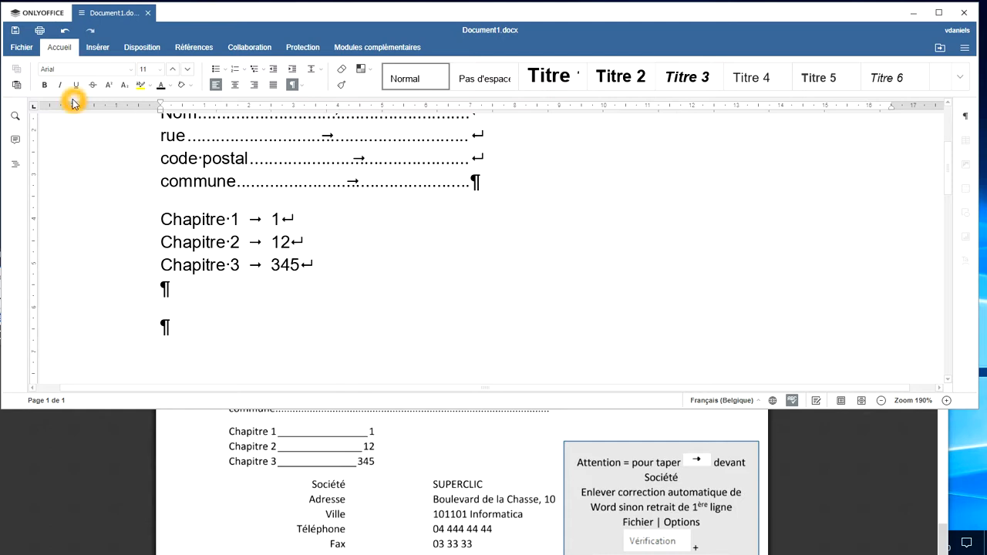
# Examine the tab alignment types available on the ruler by cycling through them for the chapter list.
pyautogui.click(36, 110)
pyautogui.click(35, 109)
pyautogui.click(34, 106)
pyautogui.click(34, 108)
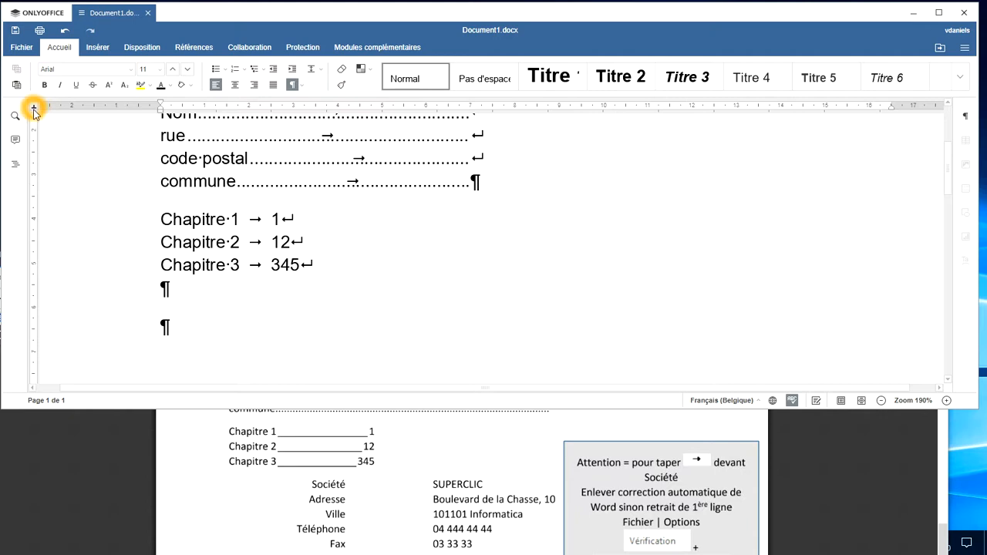
pyautogui.click(34, 103)
pyautogui.click(30, 104)
pyautogui.click(31, 104)
pyautogui.click(31, 106)
pyautogui.click(33, 108)
pyautogui.click(34, 108)
pyautogui.click(35, 110)
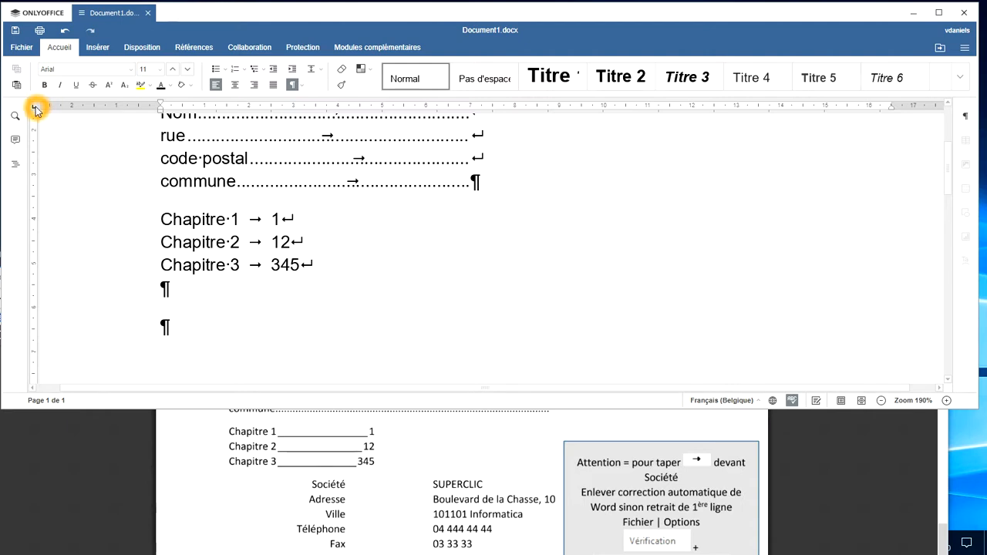
# Choose the right tab alignment and place a right tab stop at 4 cm for the chapter list.
pyautogui.click(31, 107)
pyautogui.click(34, 108)
pyautogui.click(35, 109)
pyautogui.click(35, 108)
pyautogui.click(35, 108)
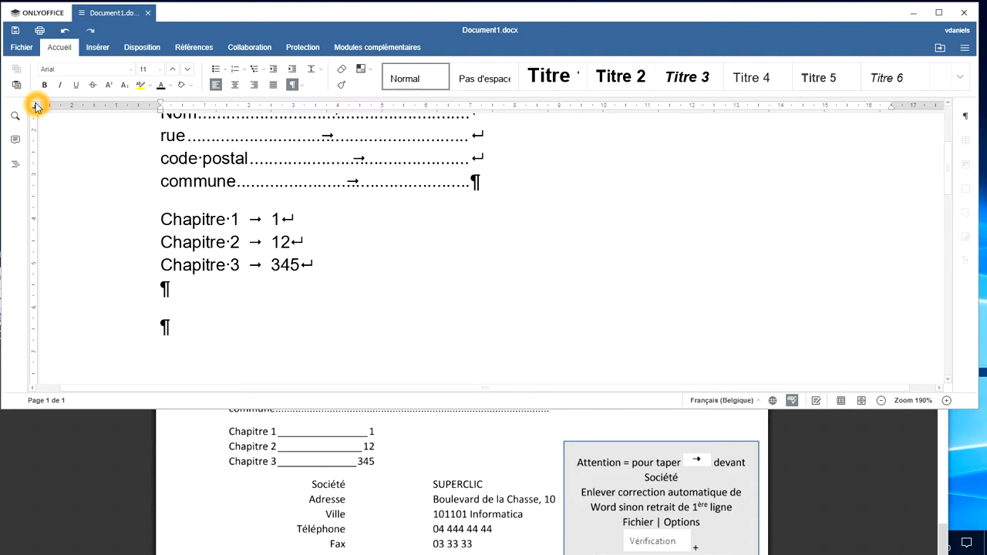
pyautogui.click(36, 108)
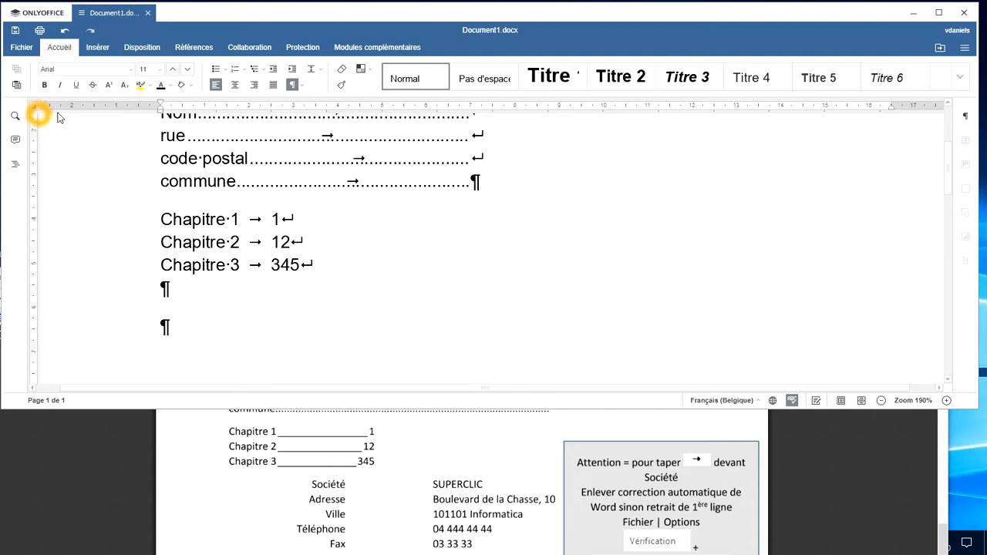
pyautogui.click(337, 111)
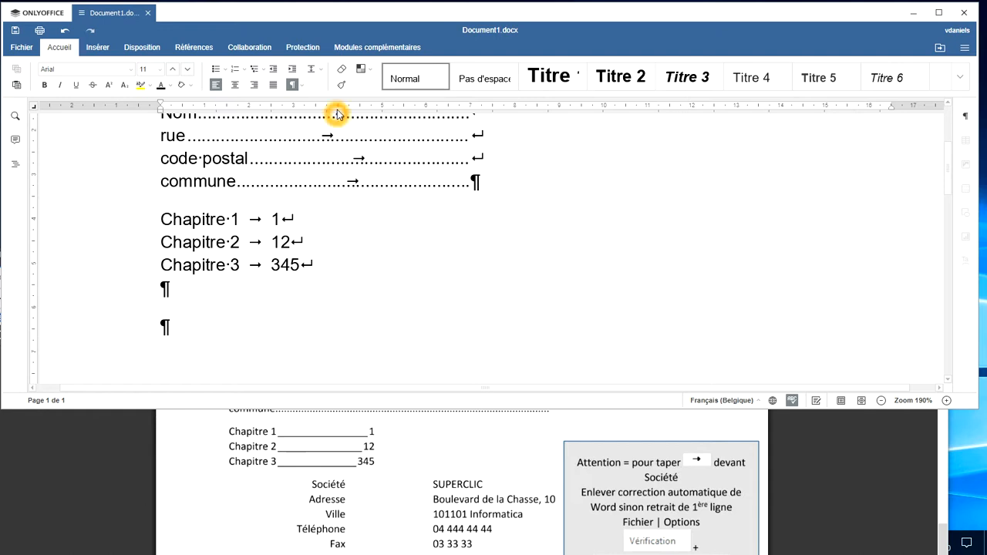
pyautogui.click(339, 110)
pyautogui.click(372, 303)
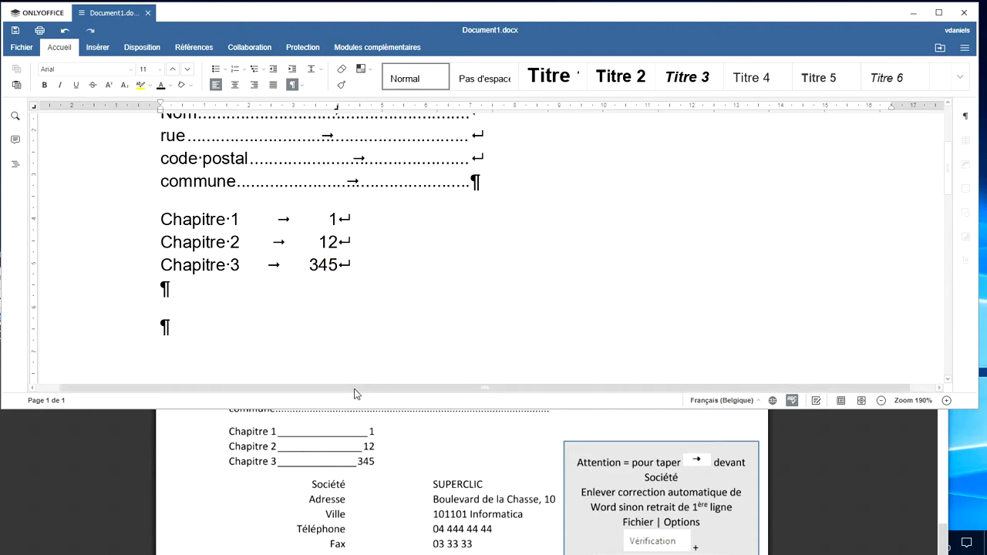
# Give the chapter list's 4 cm right tab stop a solid-line leader and hide the nonprinting characters.
pyautogui.rightClick(312, 257)
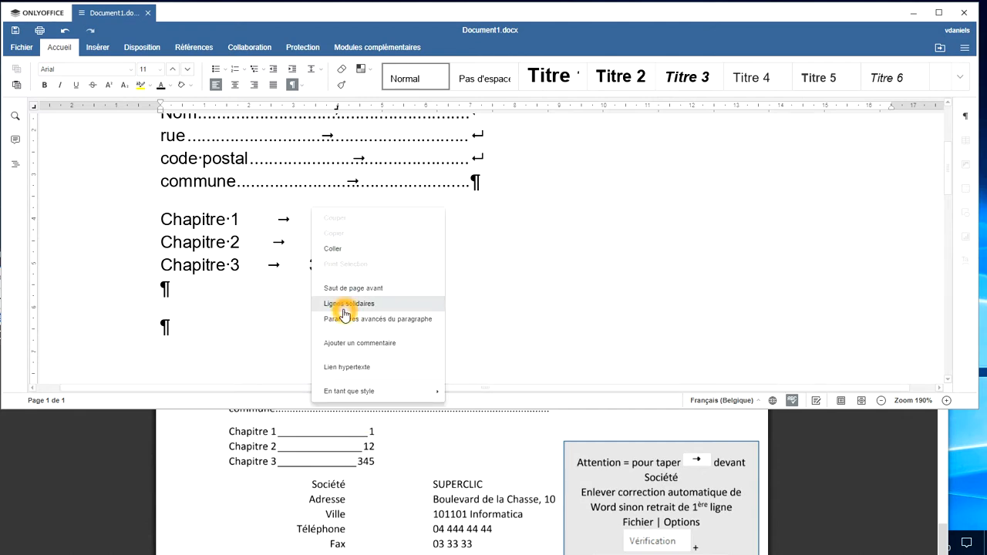
pyautogui.click(340, 319)
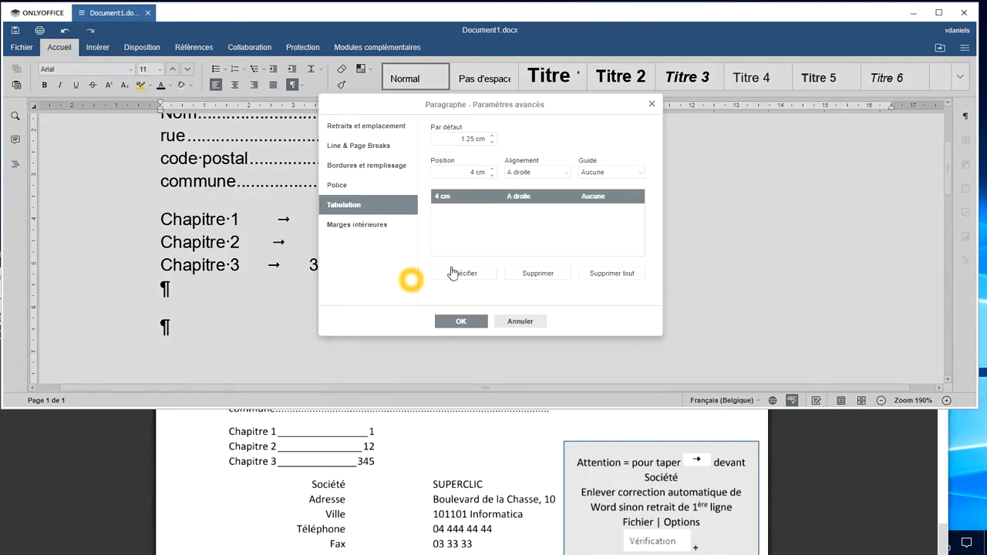
pyautogui.click(598, 173)
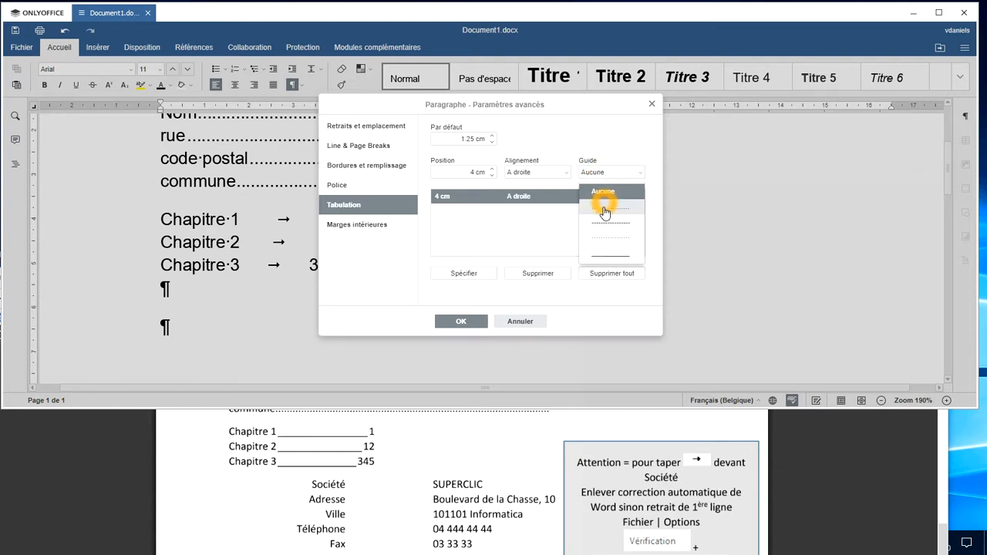
pyautogui.click(600, 254)
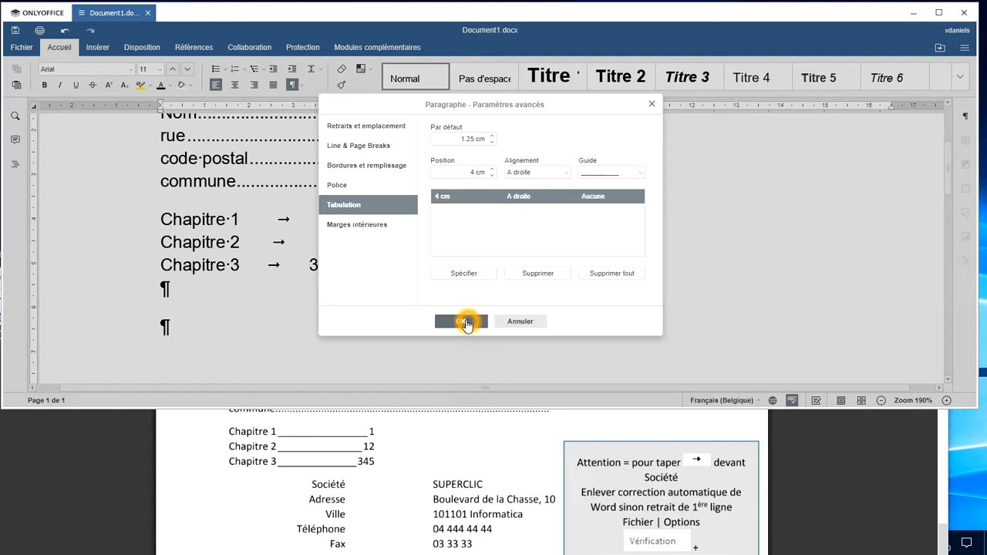
pyautogui.click(472, 275)
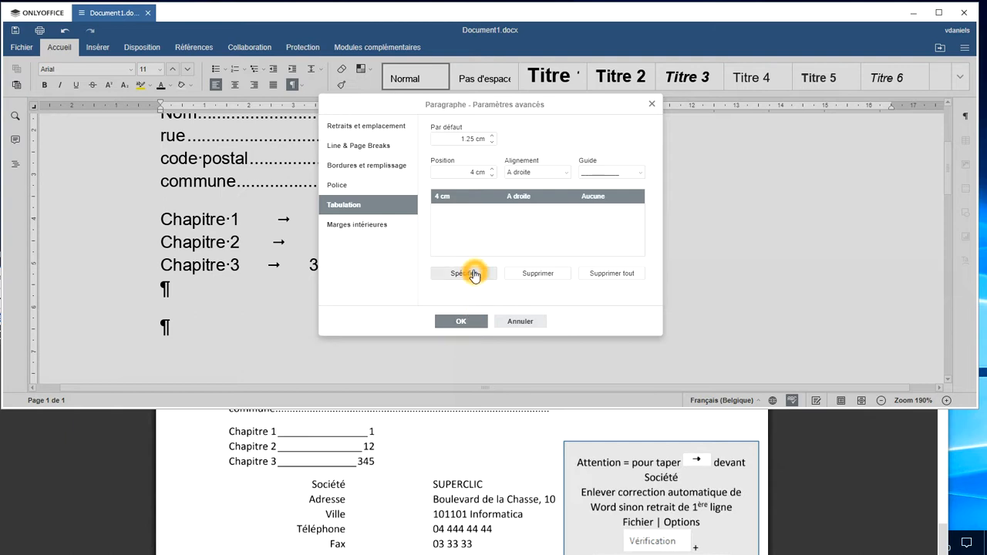
pyautogui.click(473, 275)
pyautogui.click(463, 322)
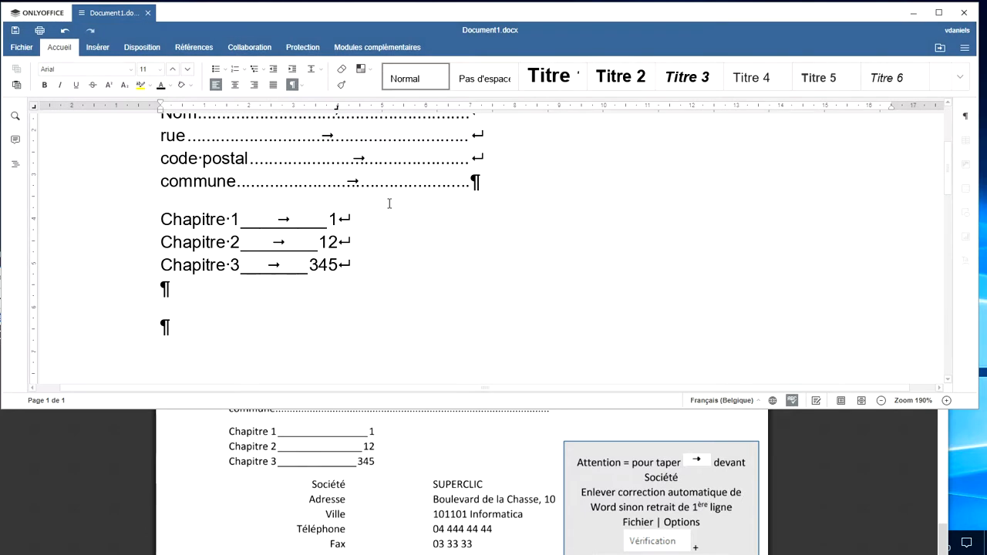
pyautogui.click(293, 85)
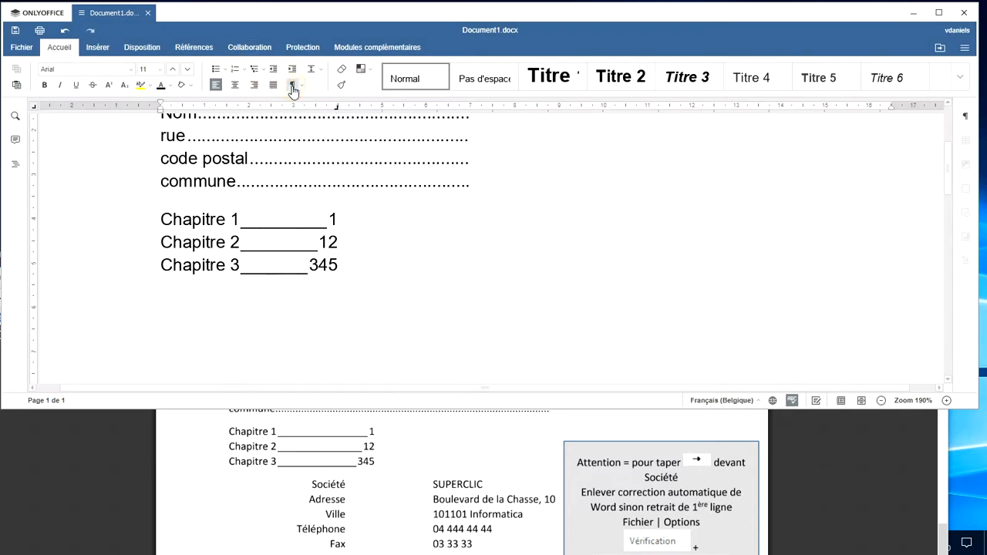
# Consult the company details in the exercise PDF and enter "Société" in the paragraph below the chapter list.
pyautogui.click(409, 309)
pyautogui.scroll(-1, 409, 309)
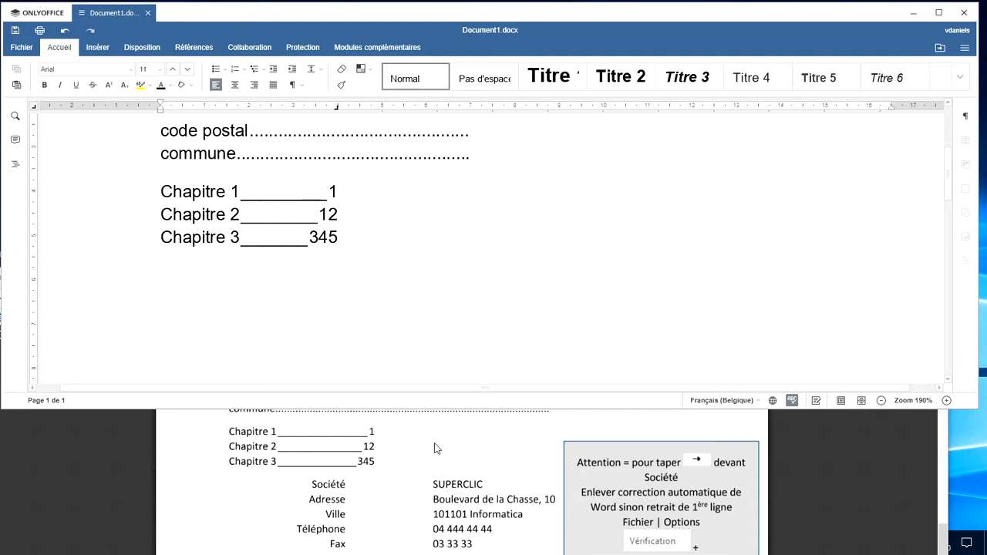
pyautogui.click(433, 485)
pyautogui.scroll(-2, 433, 486)
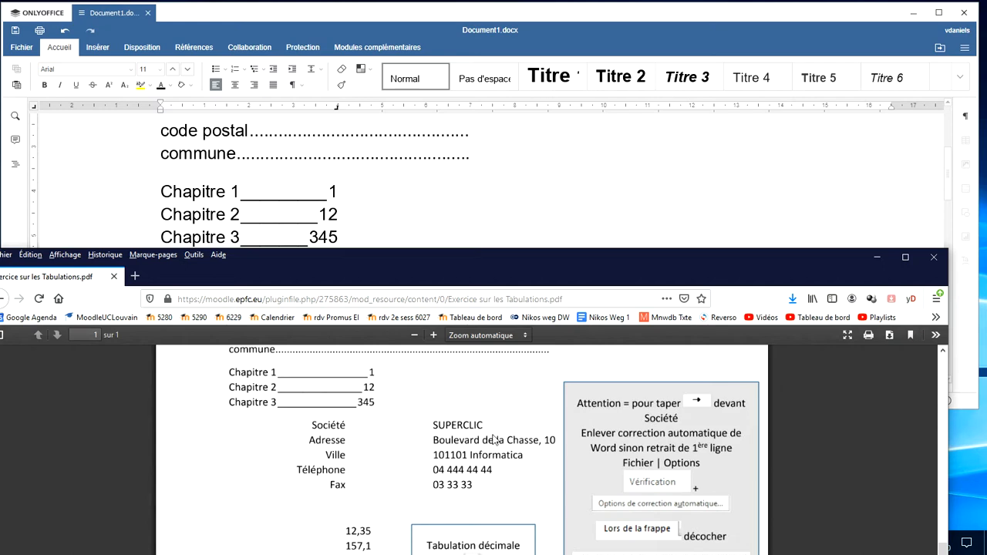
pyautogui.click(444, 438)
pyautogui.click(371, 228)
pyautogui.press('Down')
pyautogui.press('Return')
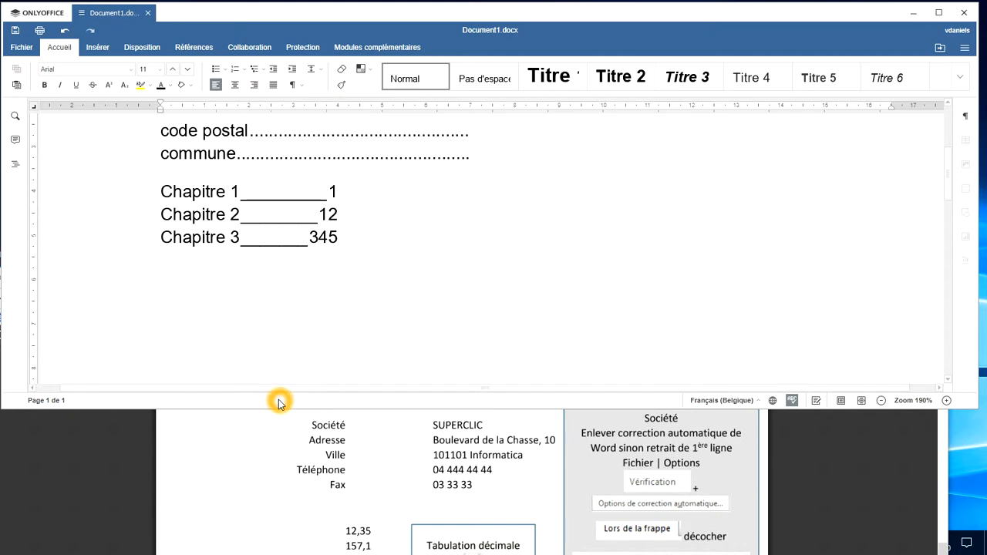
pyautogui.write('Société')
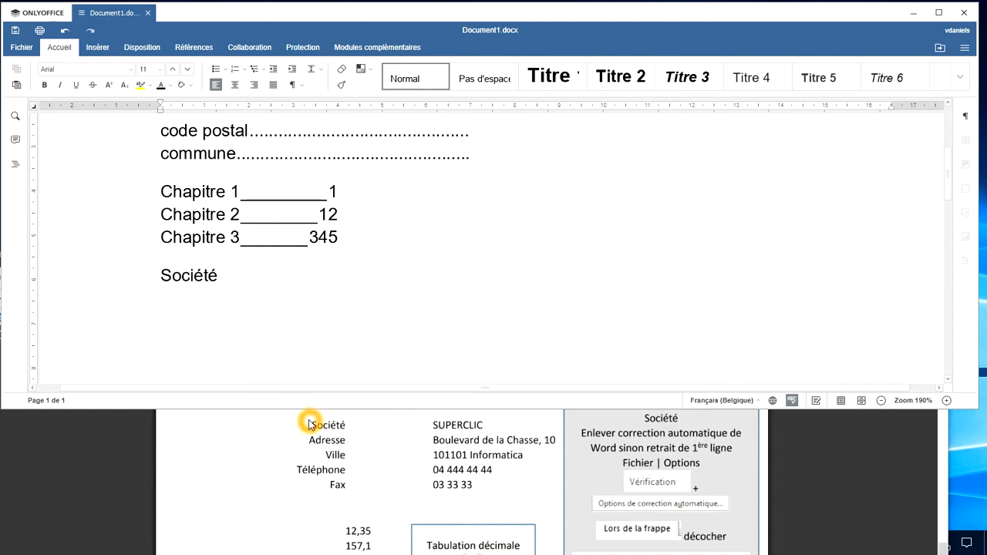
# Try inserting a tab before Société, and bring the first-line indent back toward the margin.
pyautogui.click(154, 273)
pyautogui.click(154, 273)
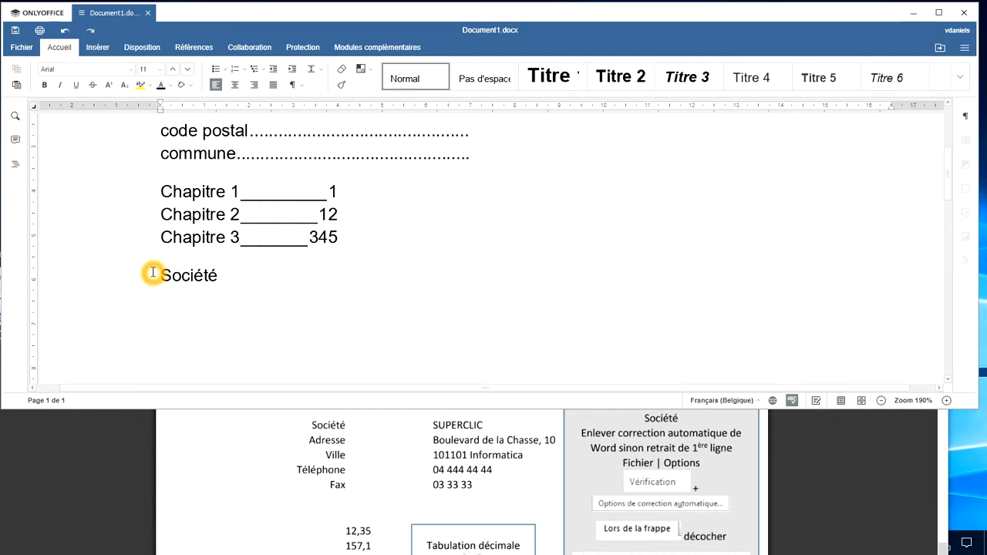
pyautogui.click(155, 272)
pyautogui.press('Tab')
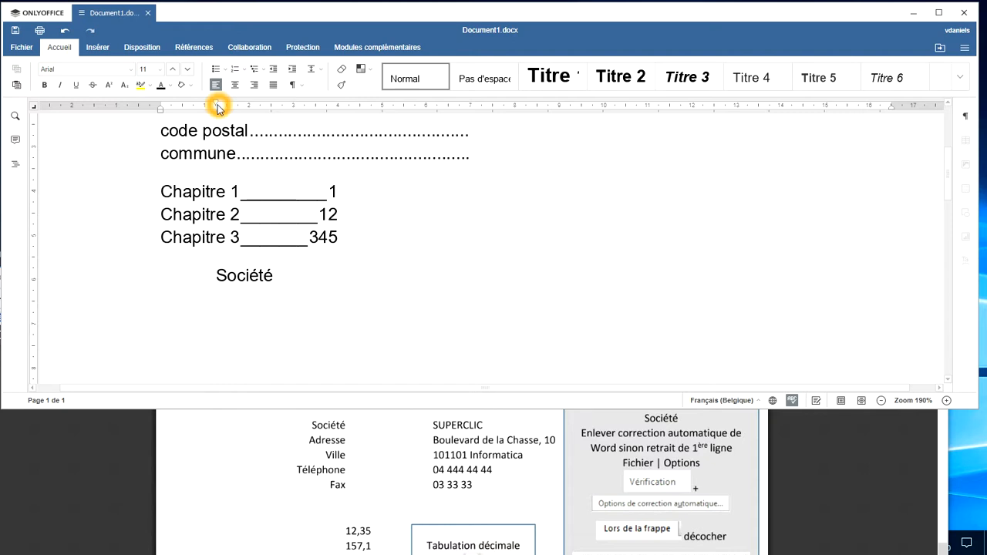
pyautogui.moveTo(218, 106); pyautogui.dragTo(166, 99)
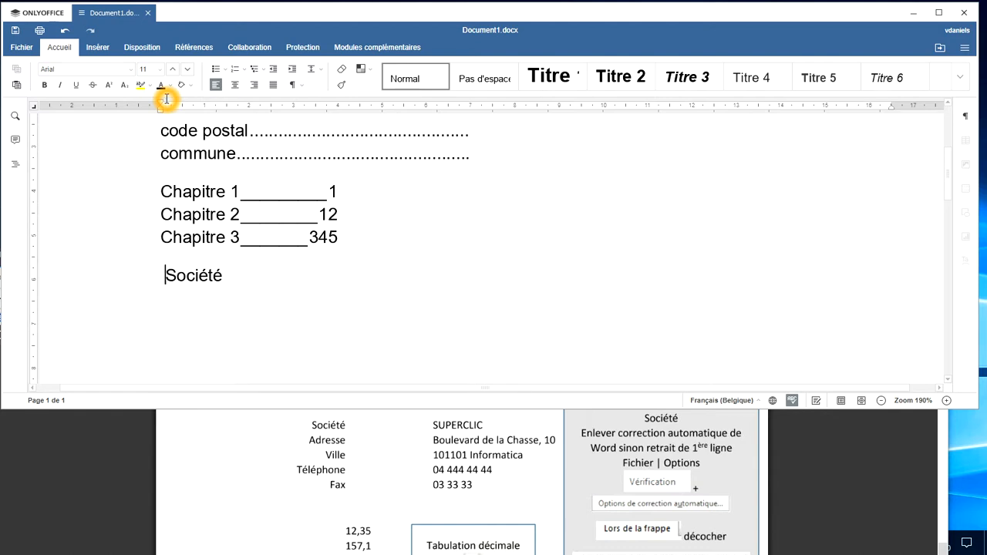
# Show the nonprinting characters and insert a space followed by a tab before Société.
pyautogui.click(292, 87)
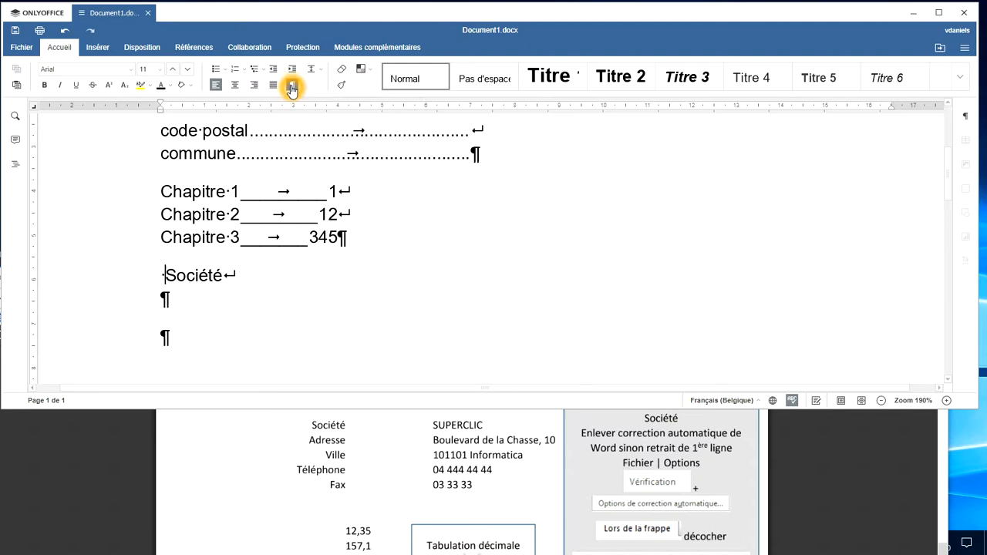
pyautogui.press('Tab')
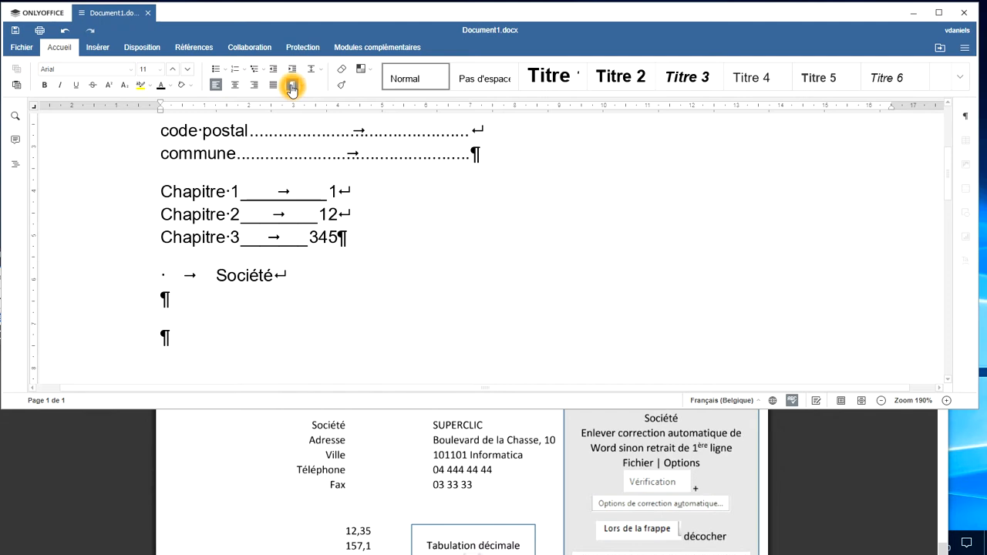
pyautogui.press('BackSpace')
pyautogui.press('BackSpace')
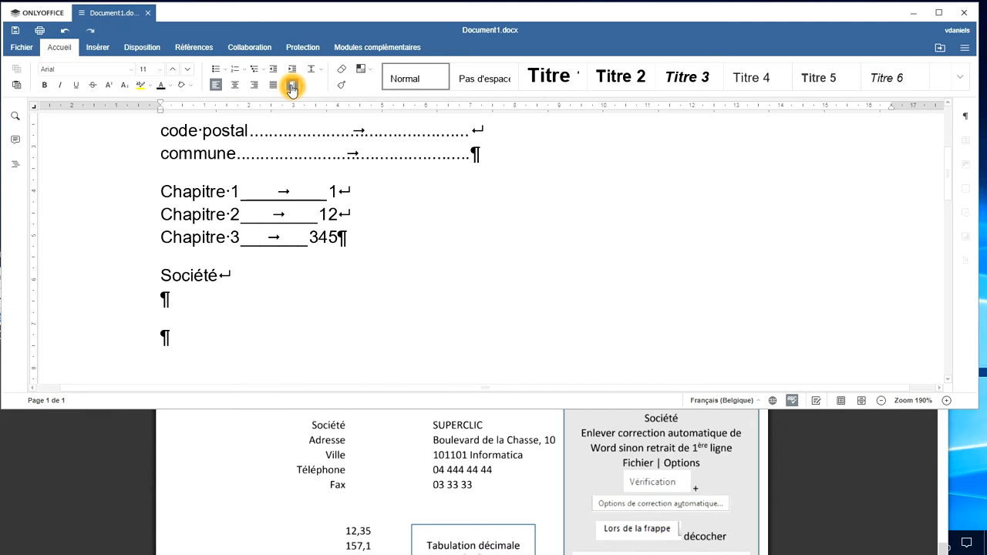
pyautogui.press('Tab')
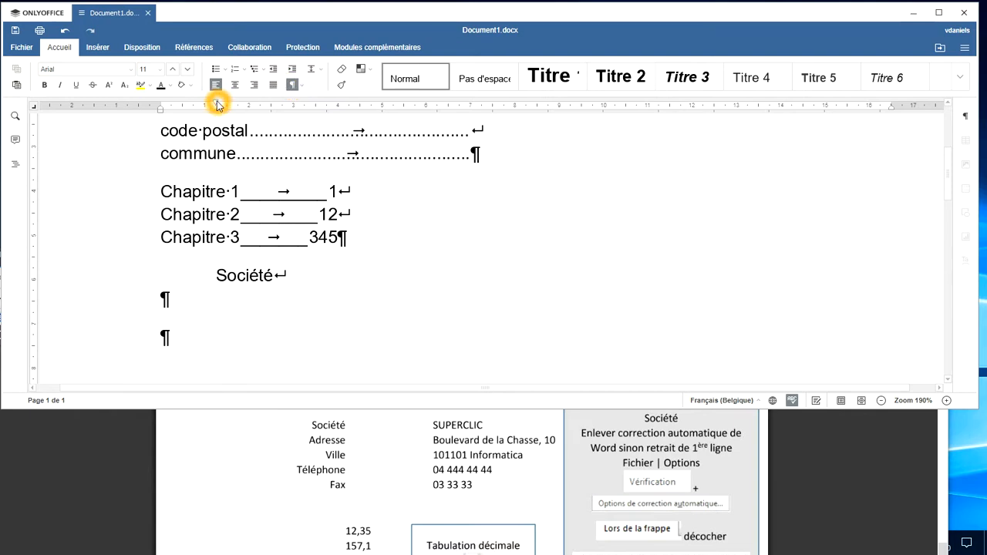
pyautogui.press('BackSpace')
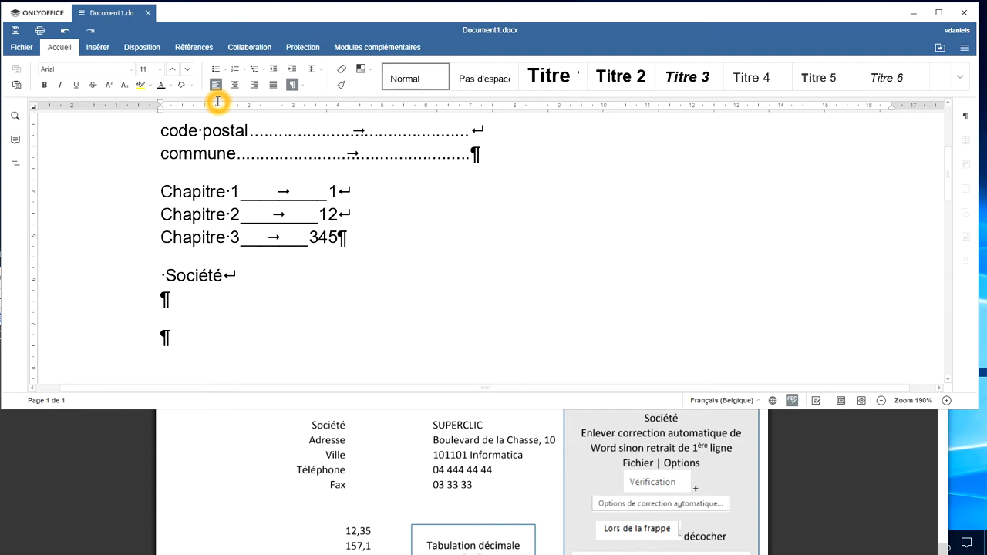
pyautogui.press('Tab')
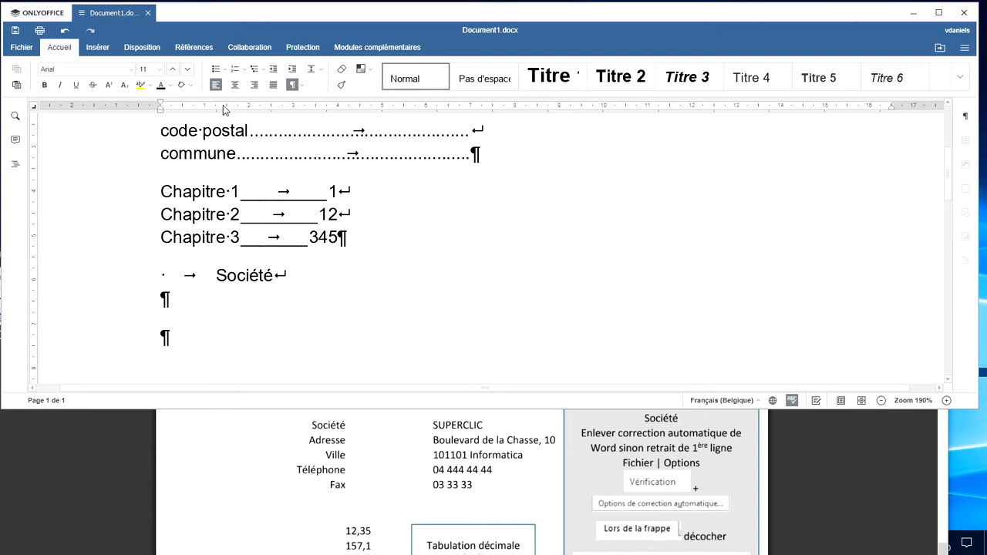
# Place a right tab stop at about 3.5 cm on the Société line and compare the alignment with the exercise's labels.
pyautogui.click(315, 107)
pyautogui.click(316, 109)
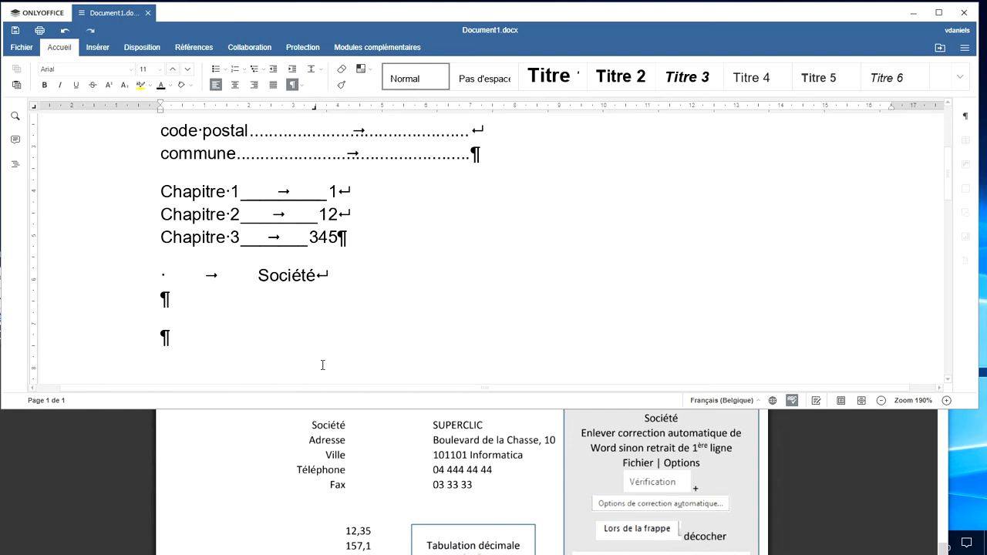
pyautogui.click(342, 434)
pyautogui.click(337, 476)
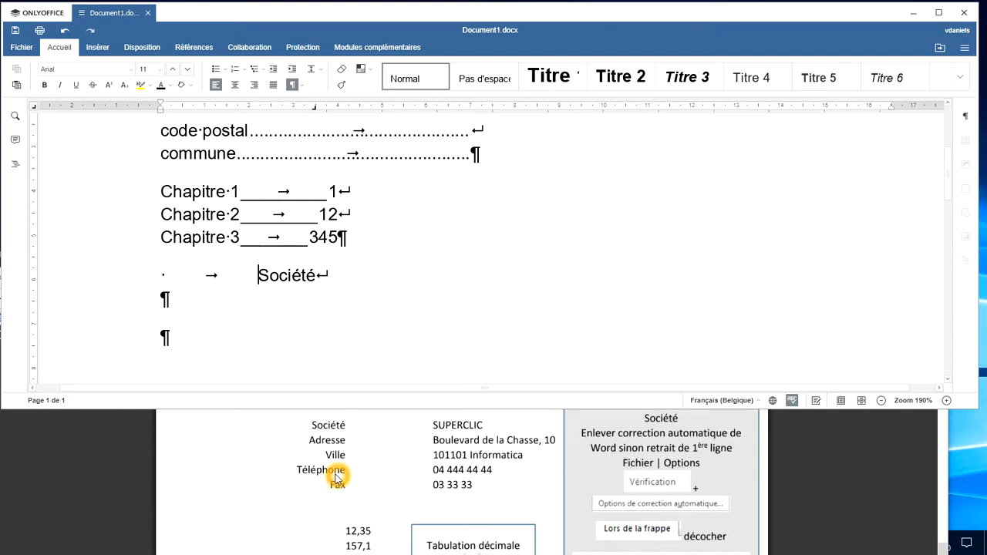
pyautogui.click(336, 474)
pyautogui.click(338, 337)
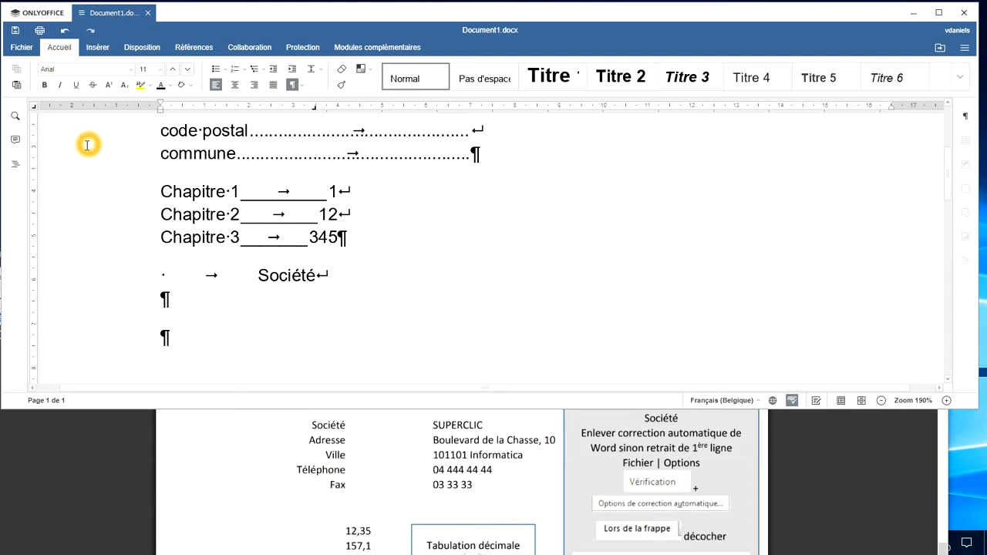
# Place a left tab stop at about 8 cm on the Société line.
pyautogui.click(34, 105)
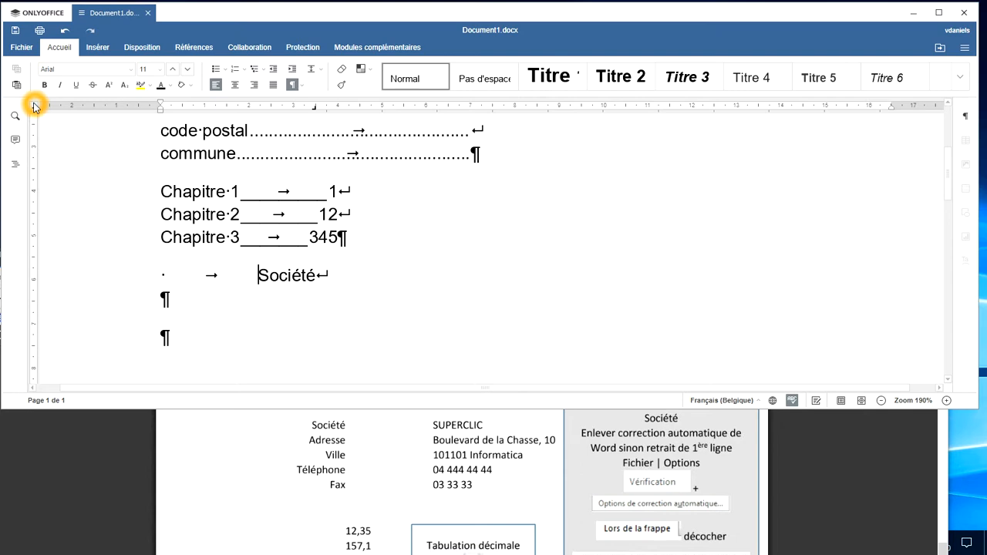
pyautogui.click(33, 105)
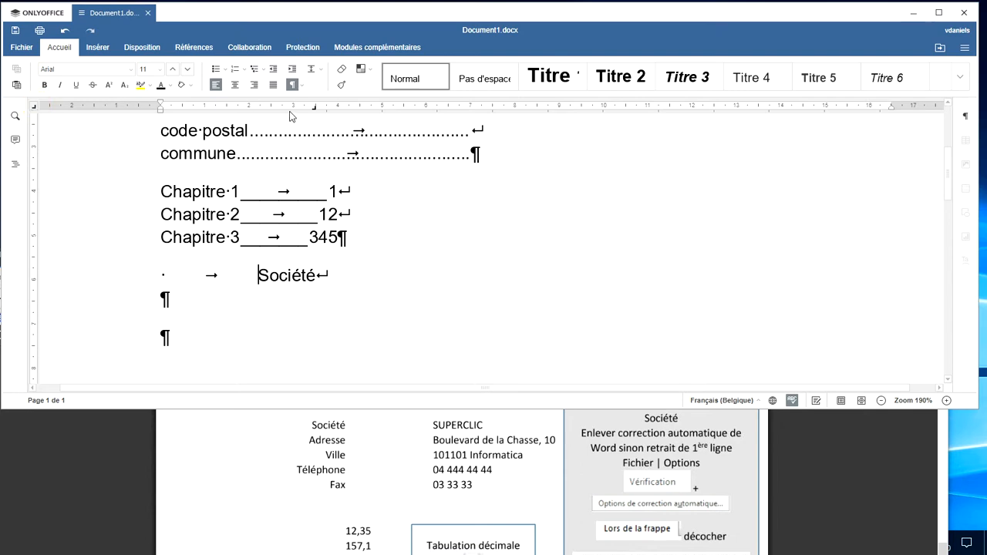
pyautogui.click(418, 338)
pyautogui.click(337, 282)
pyautogui.click(33, 107)
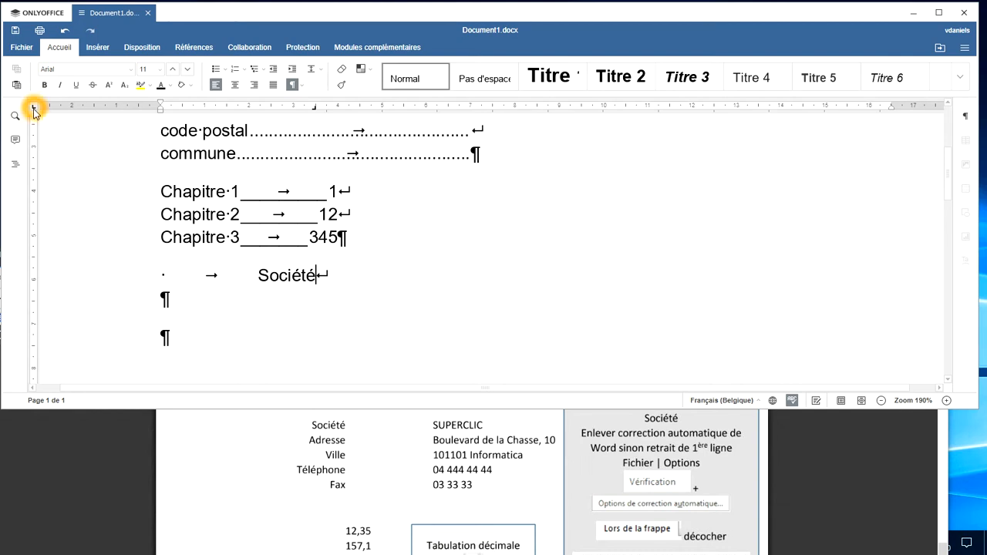
pyautogui.click(33, 108)
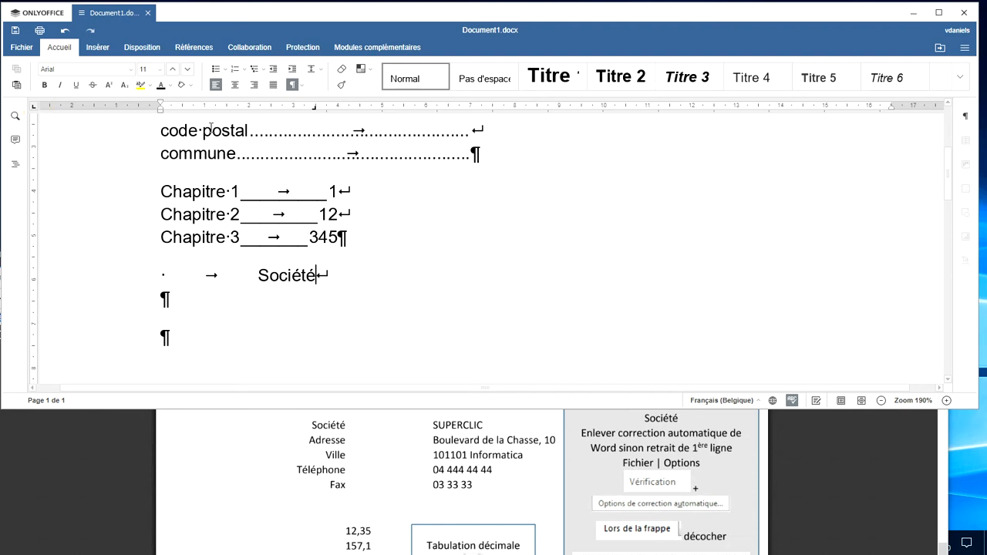
pyautogui.click(424, 116)
pyautogui.click(469, 107)
pyautogui.click(469, 107)
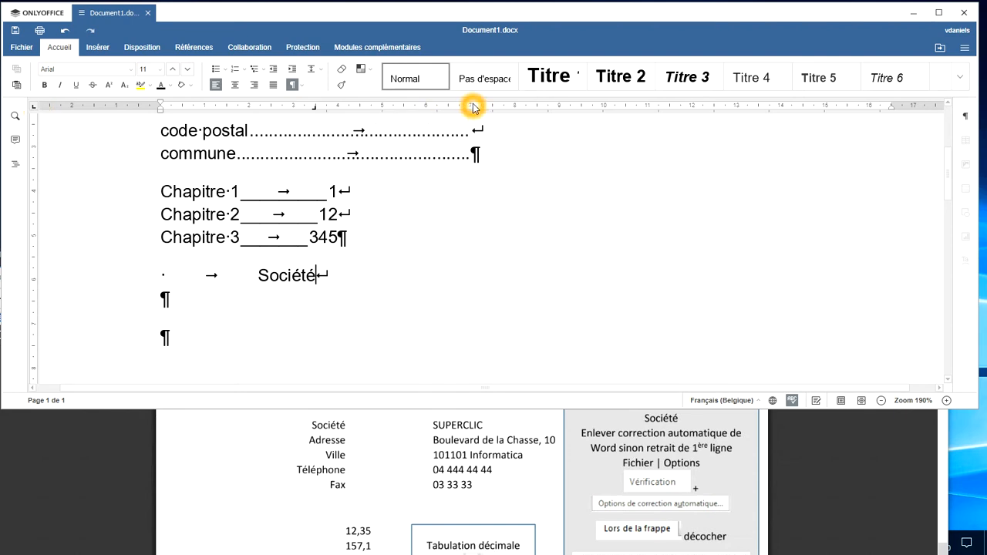
pyautogui.click(511, 114)
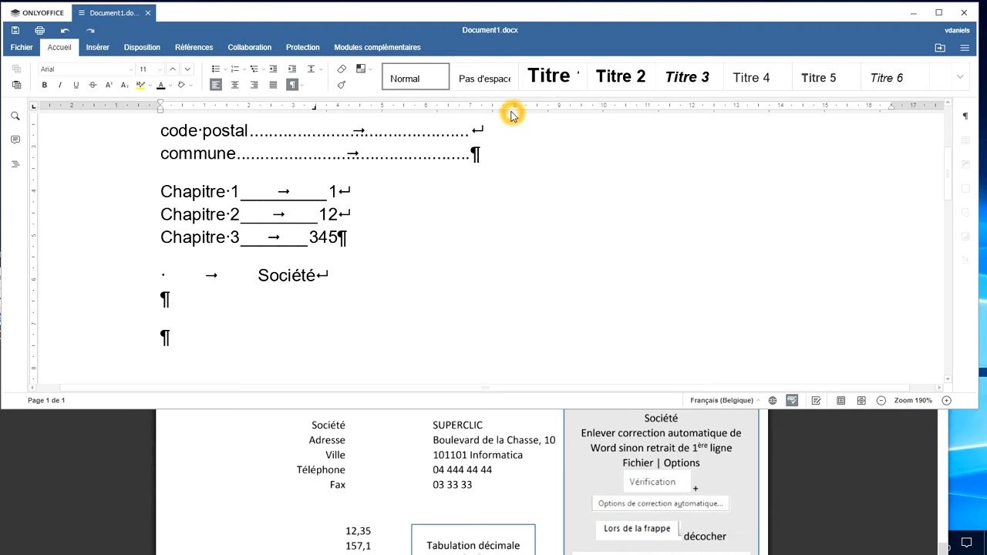
pyautogui.click(515, 109)
# Enter SUPERCLIC after a tab beside Société, and add a tabbed "Adresse" line below it with a shortened company street address.
pyautogui.press('Tab')
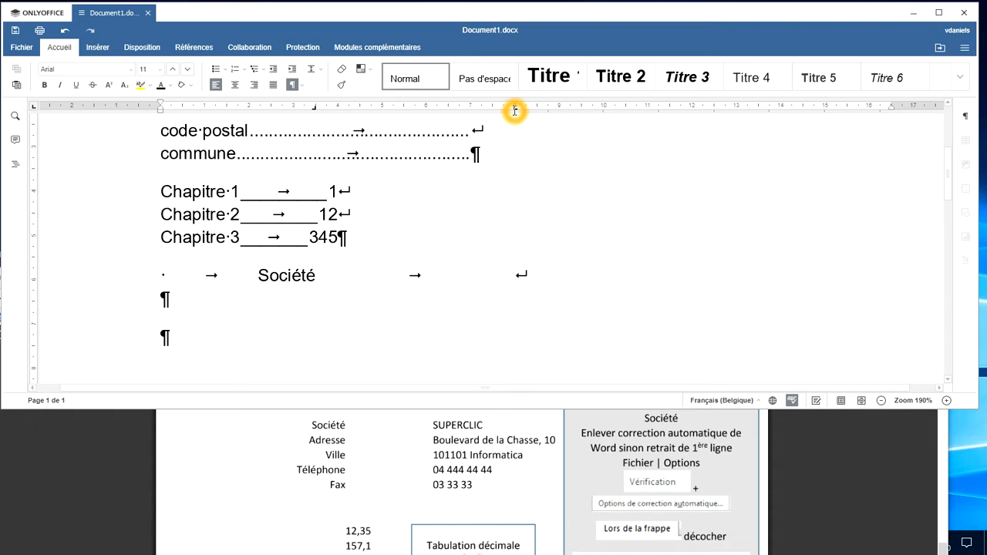
pyautogui.write('SUPERCLIC')
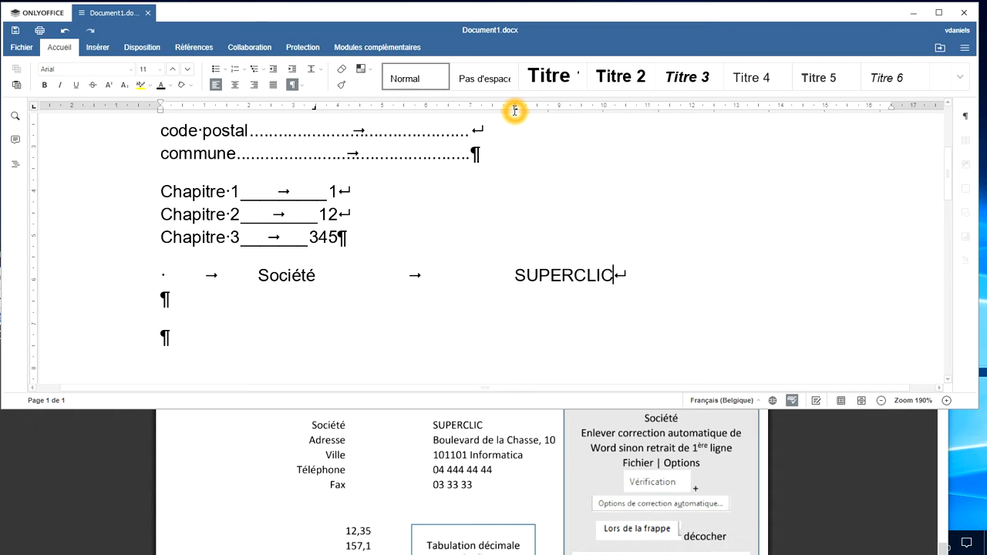
pyautogui.hotkey('shift', 'Return')
pyautogui.press('Tab')
pyautogui.write('Adresse')
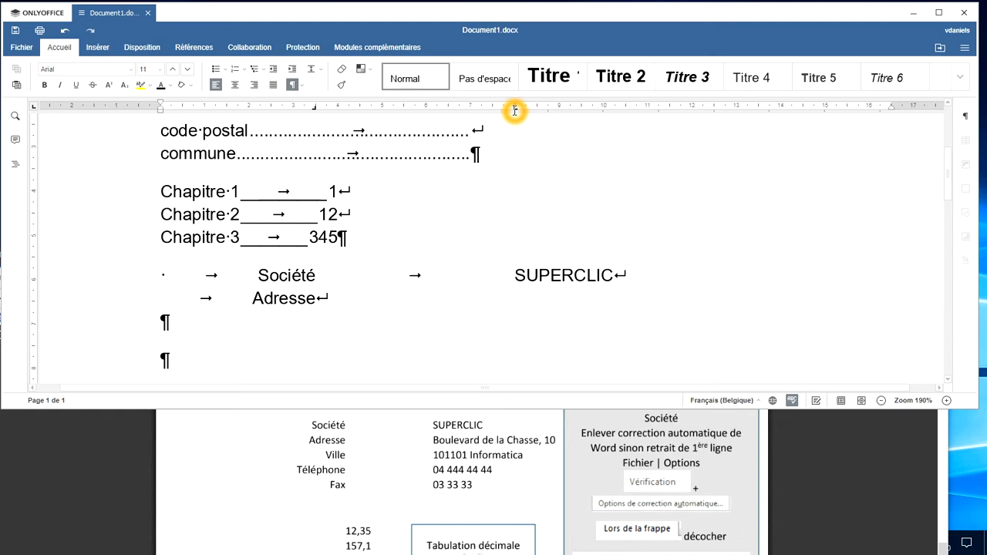
pyautogui.press('Tab')
pyautogui.write('Boulevard ')
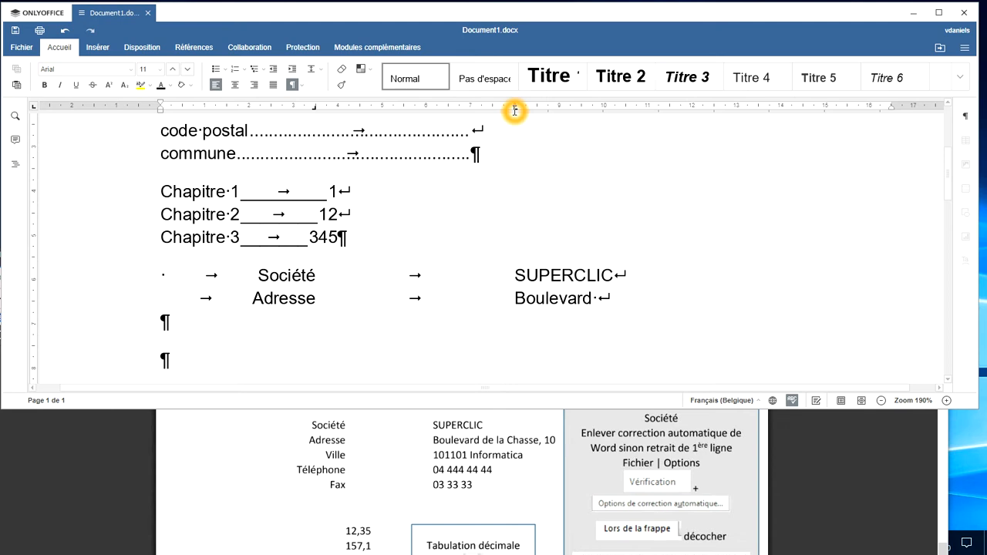
pyautogui.write('Informatica')
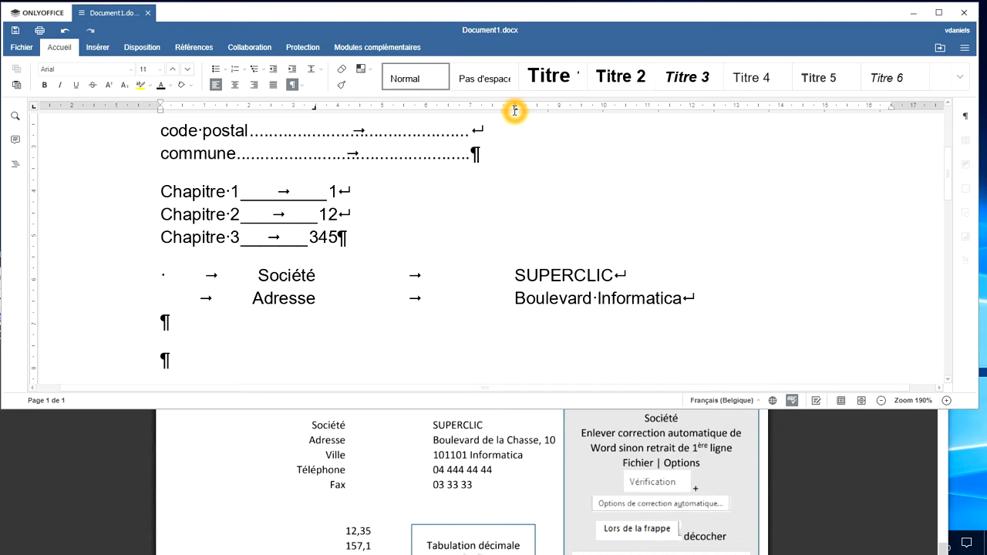
# Add a third tab-aligned line to the company details block with the label "Villa" and the value 101.
pyautogui.hotkey('shift', 'Return')
pyautogui.press('Tab')
pyautogui.write('Villa')
pyautogui.press('Tab')
pyautogui.write('10')
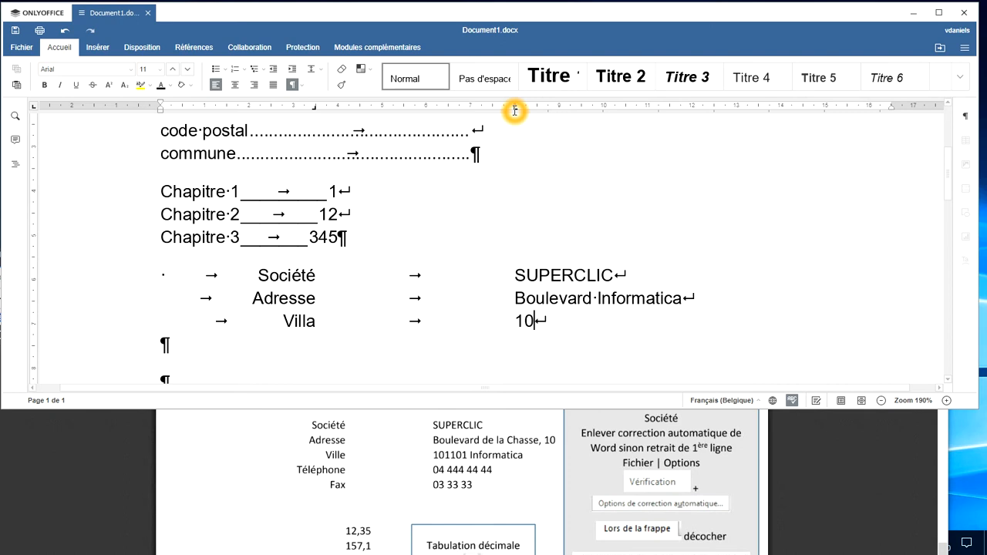
pyautogui.write('1')
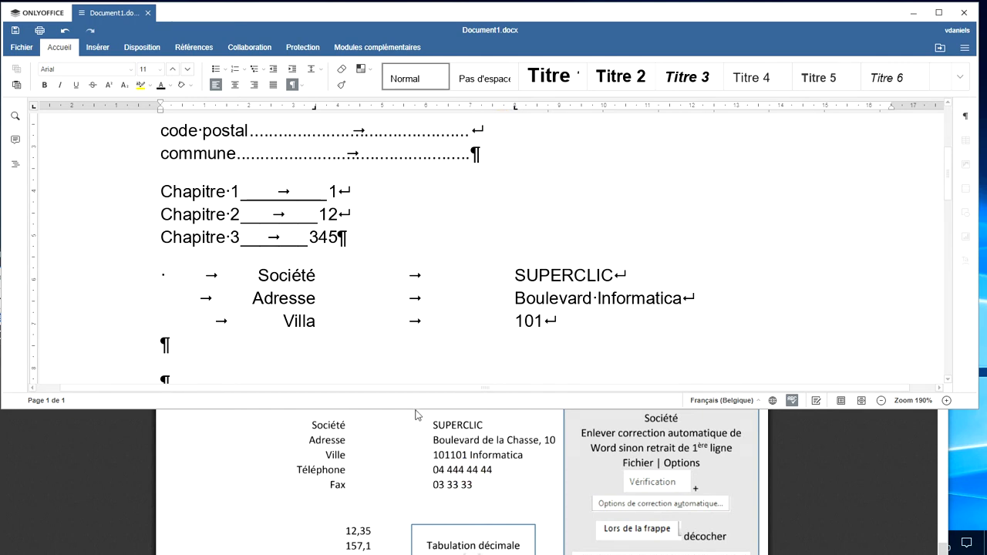
# Place the cursor in the last empty paragraph below the company details and consult the exercise PDF.
pyautogui.click(255, 340)
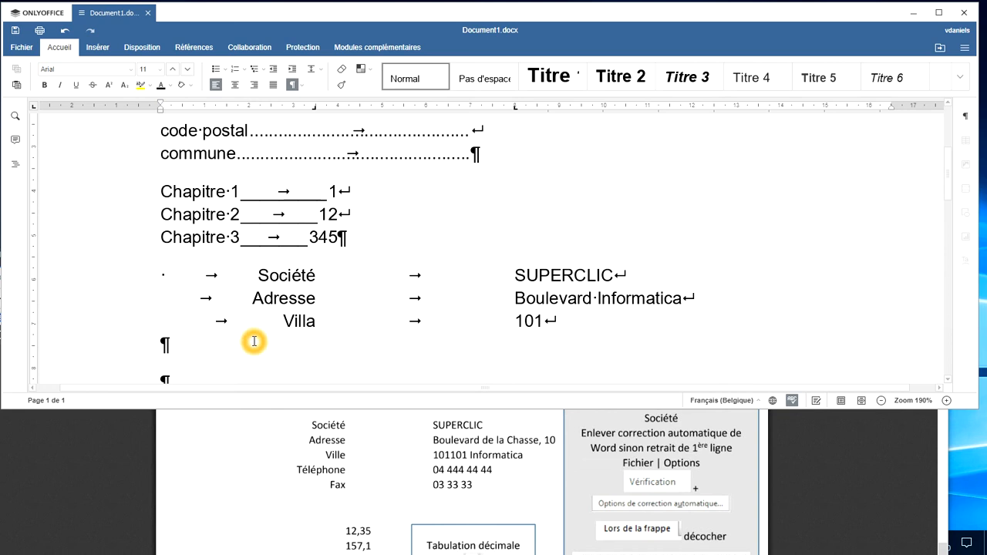
pyautogui.press('Down')
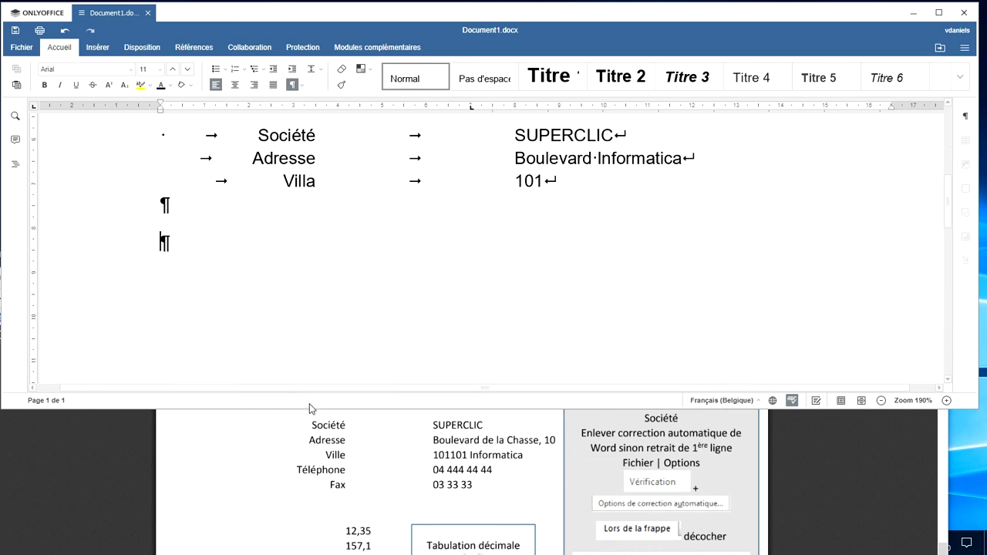
pyautogui.click(383, 459)
pyautogui.click(469, 472)
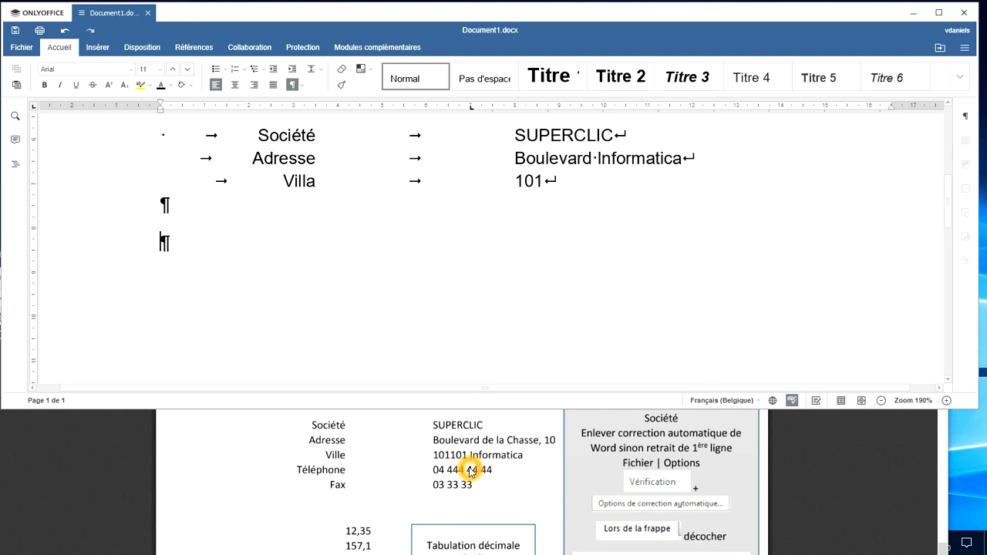
pyautogui.click(700, 487)
pyautogui.click(443, 320)
pyautogui.click(443, 319)
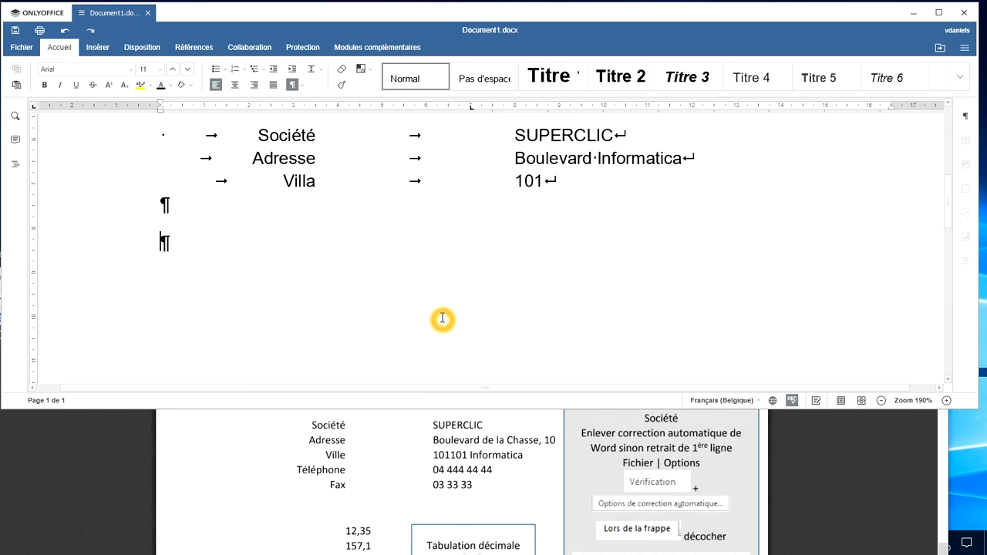